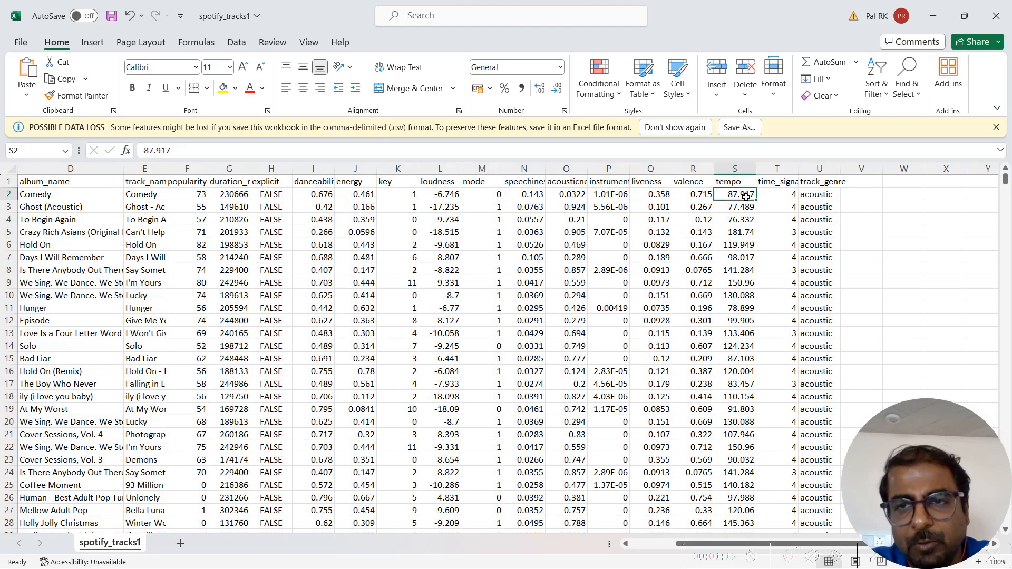
{"action": "left_click", "coordinate": [821, 197]}
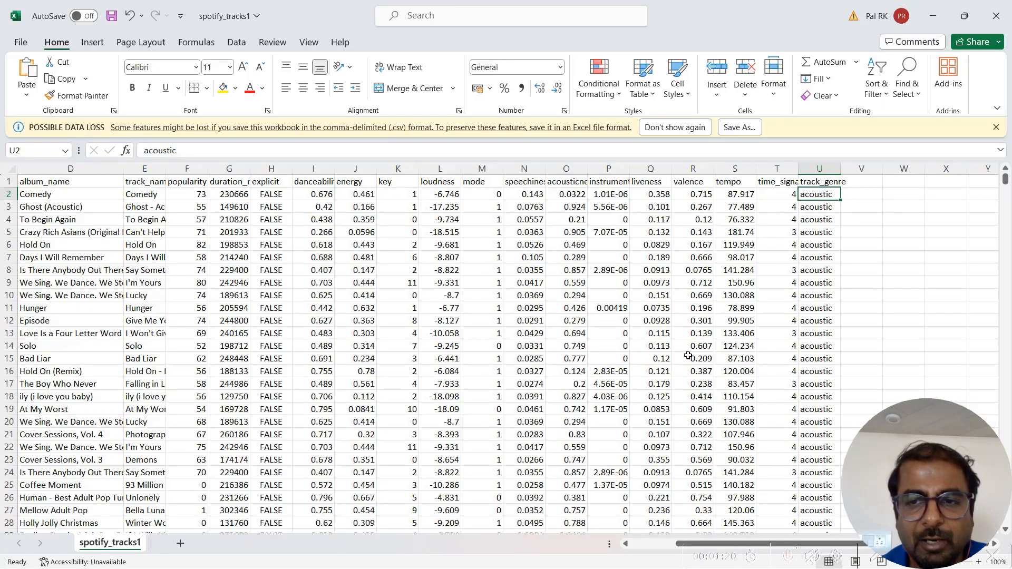
{"action": "scroll", "coordinate": [689, 356], "scroll_direction": "down", "scroll_amount": 20}
{"action": "scroll", "coordinate": [688, 355], "scroll_direction": "up", "scroll_amount": 20}
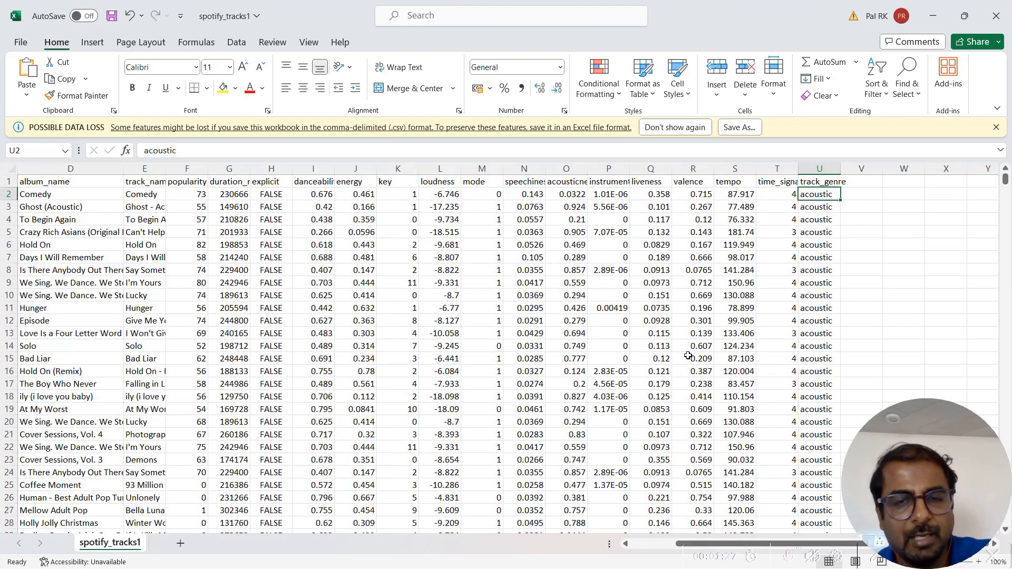
- Switch to ChatGPT in the browser and choose the GPT-4 model
{"action": "key", "text": "alt+Tab"}
{"action": "key", "text": "alt+Tab"}
{"action": "key", "text": "alt+Tab"}
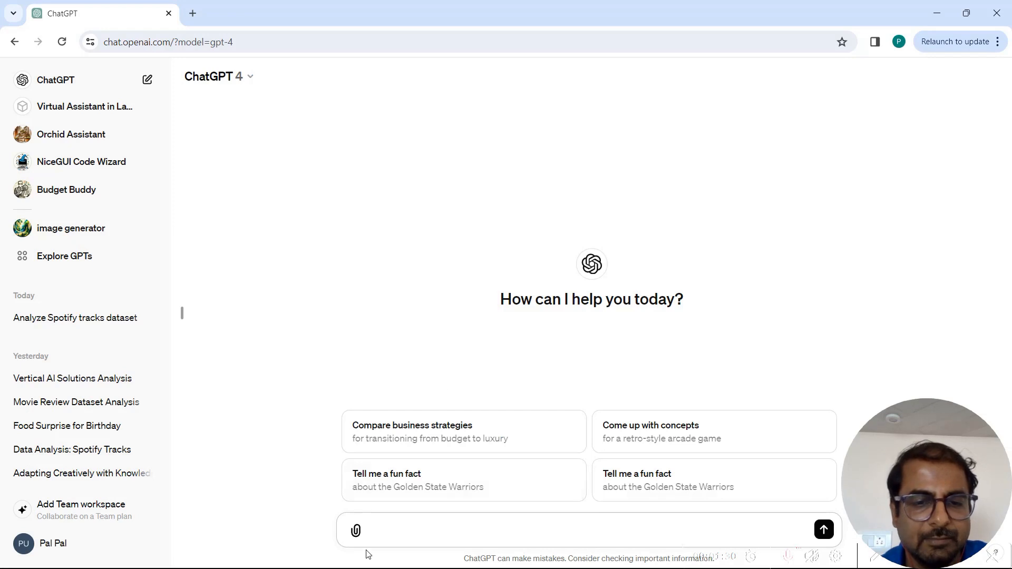
{"action": "left_click", "coordinate": [356, 531]}
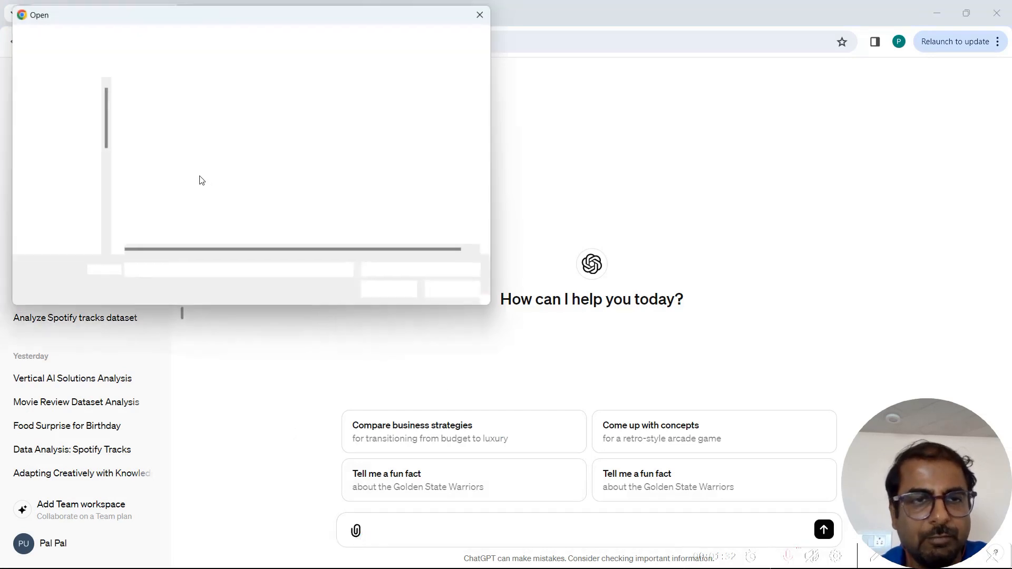
{"action": "double_click", "coordinate": [416, 154]}
{"action": "left_click", "coordinate": [237, 74]}
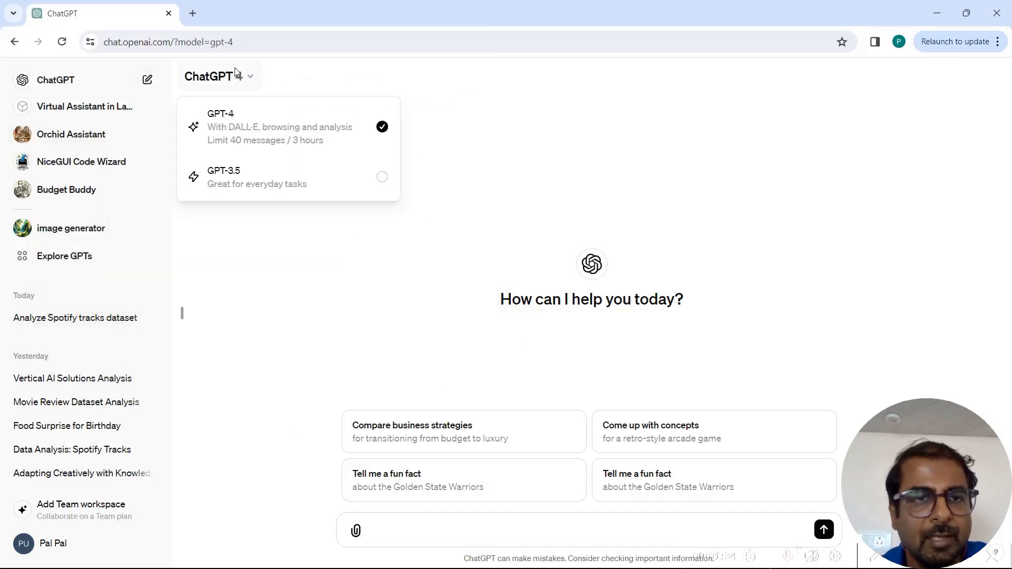
{"action": "left_click", "coordinate": [257, 118]}
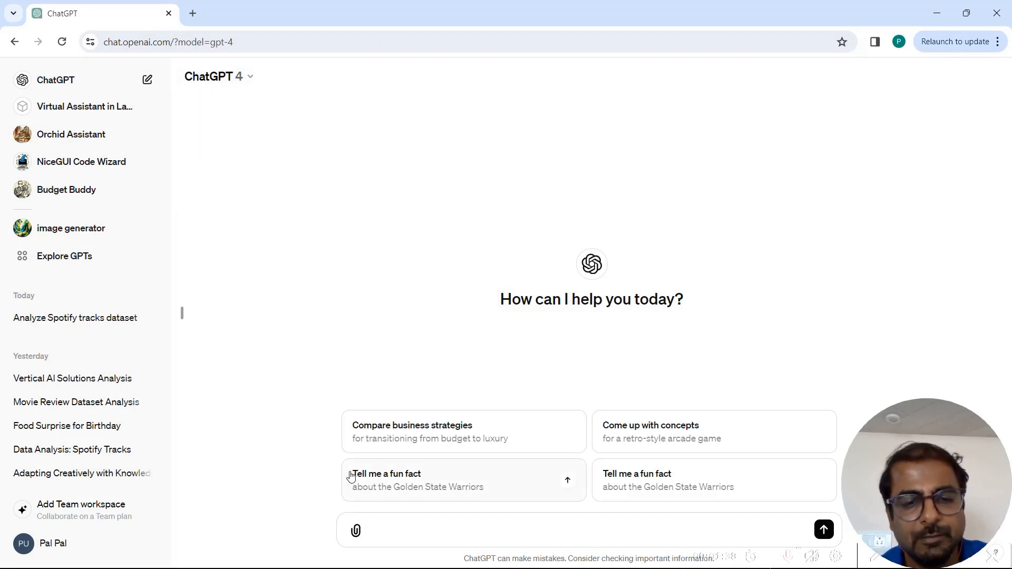
- Attach spotify_tracks1.csv and send: Attached herewith is a dataset of tracks on Spotify. Can you analyze the dataset and let me know once you are ready?
{"action": "left_click", "coordinate": [356, 532]}
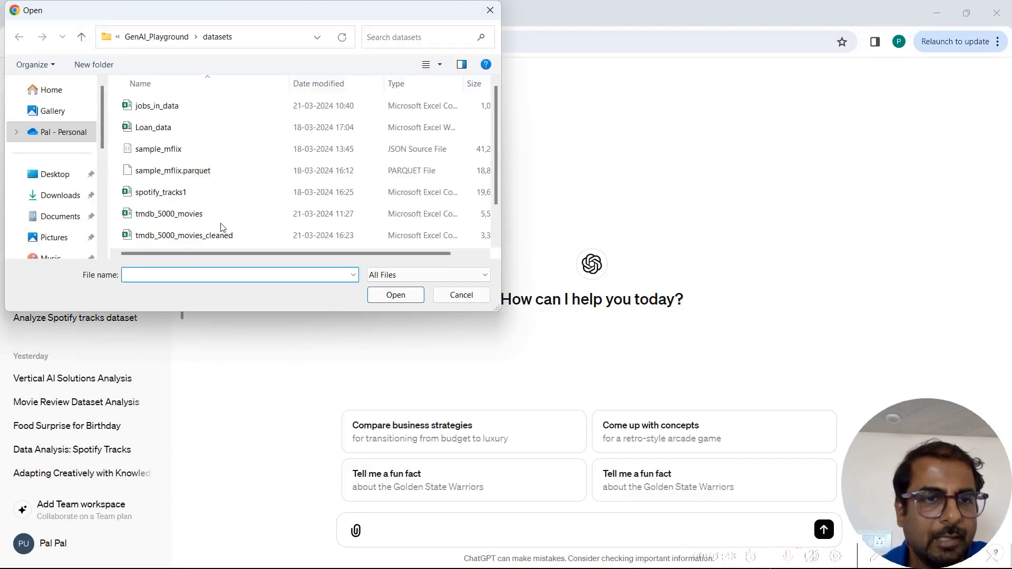
{"action": "double_click", "coordinate": [191, 192]}
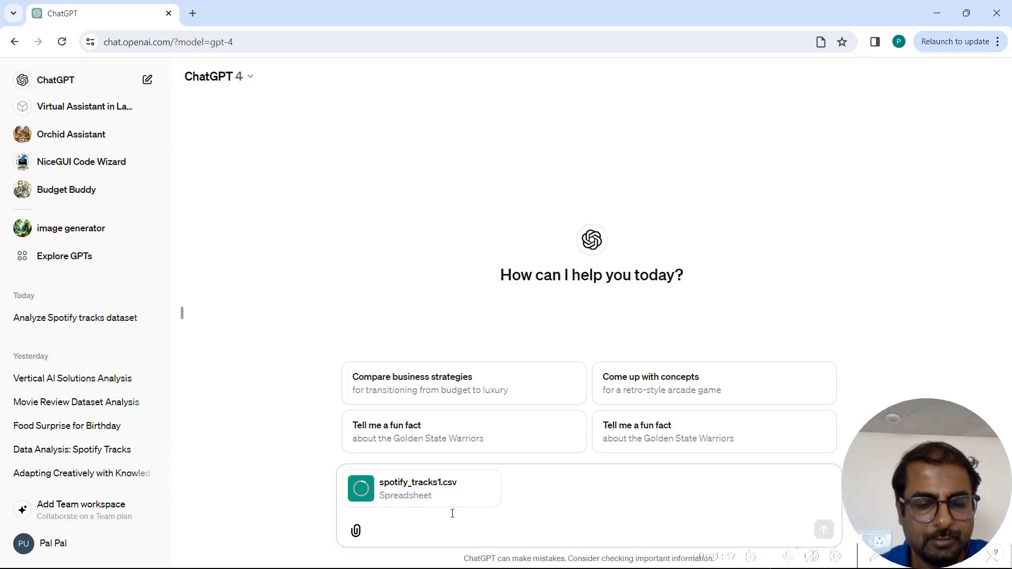
{"action": "type", "text": "Attache"}
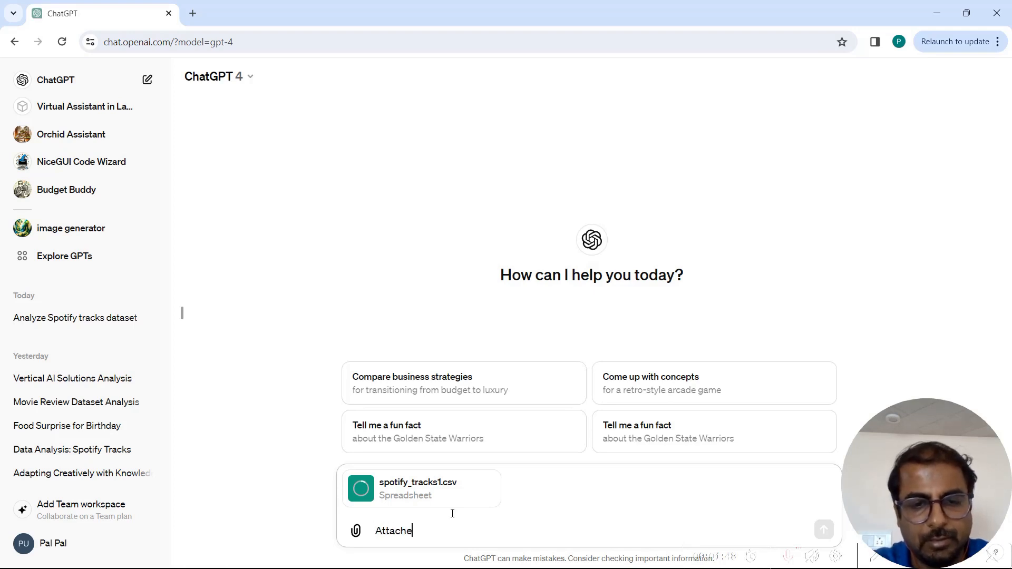
{"action": "type", "text": "d herewith is a dataset of"}
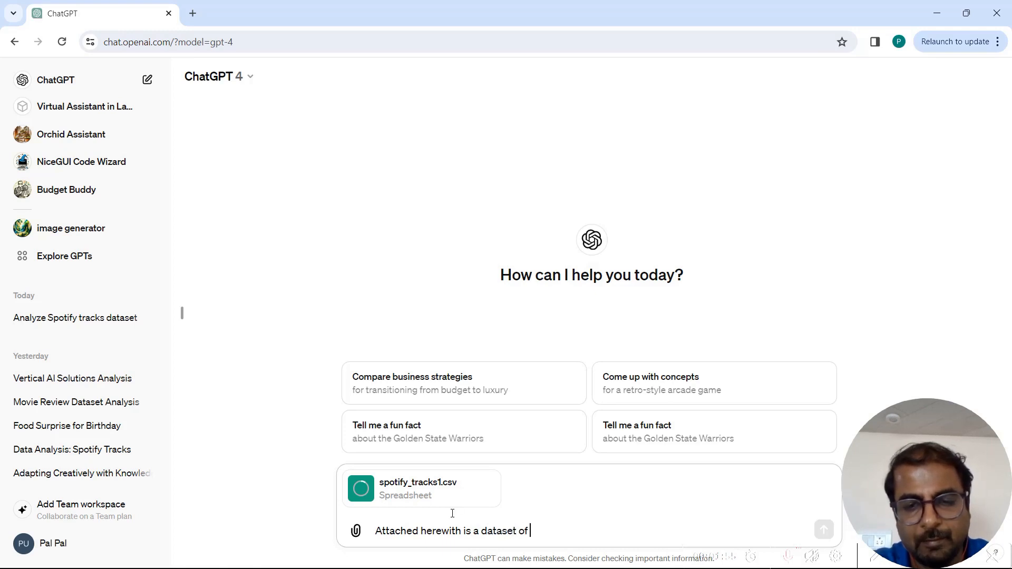
{"action": "type", "text": " tracks on Spotify. Can"}
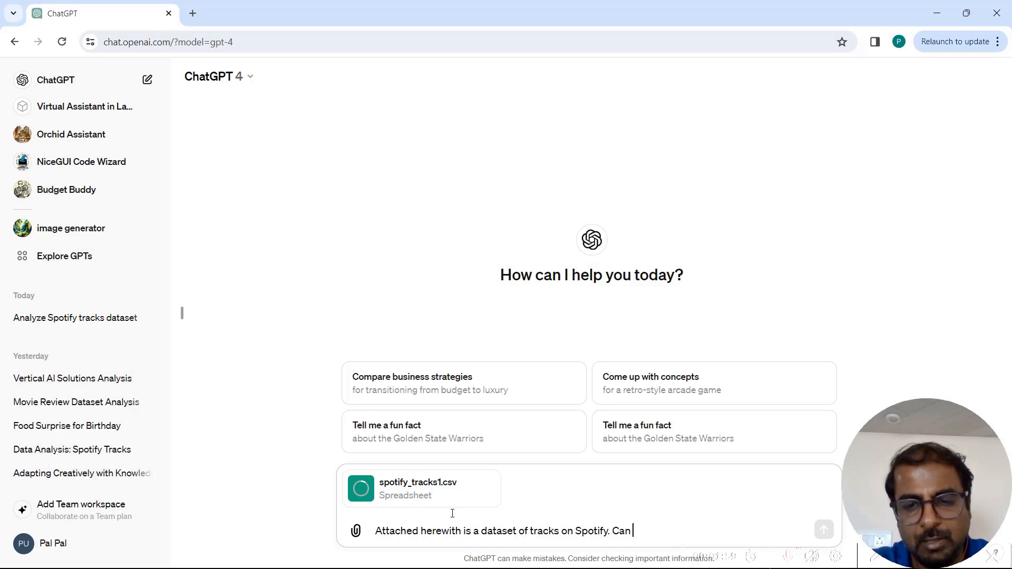
{"action": "type", "text": " you analyze the da"}
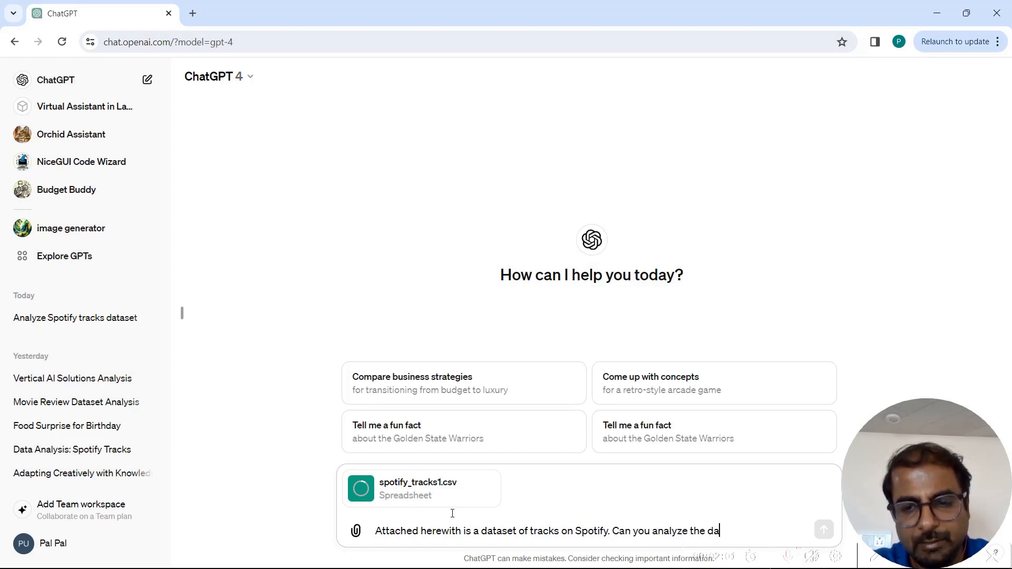
{"action": "type", "text": "taset and let "}
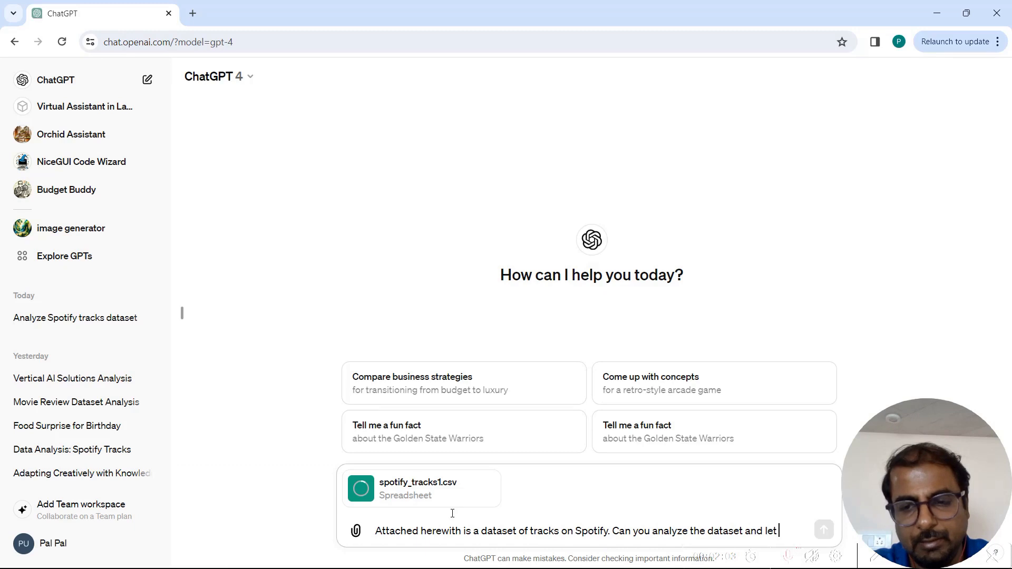
{"action": "type", "text": "me know once you are ready?"}
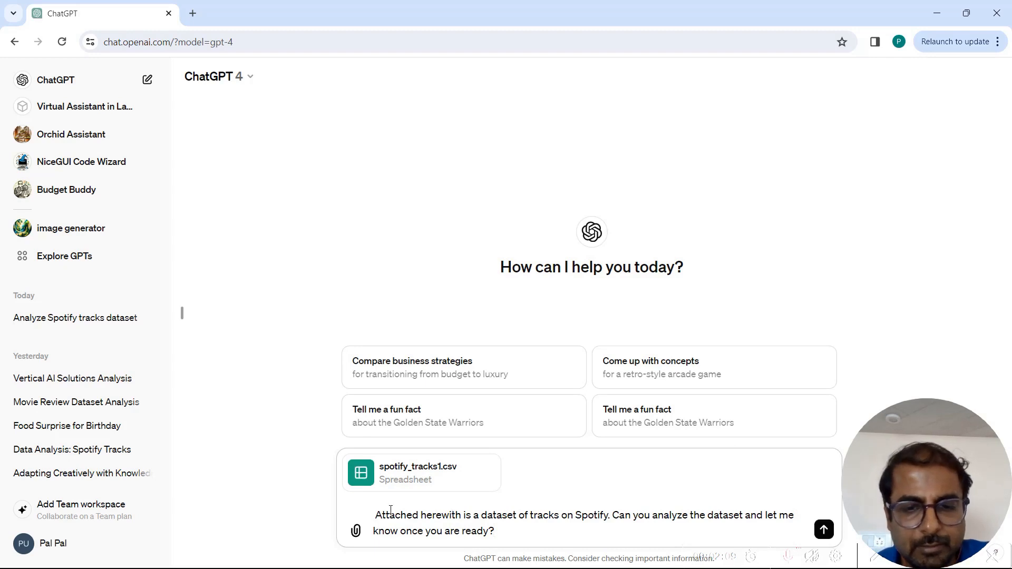
{"action": "left_click", "coordinate": [823, 528]}
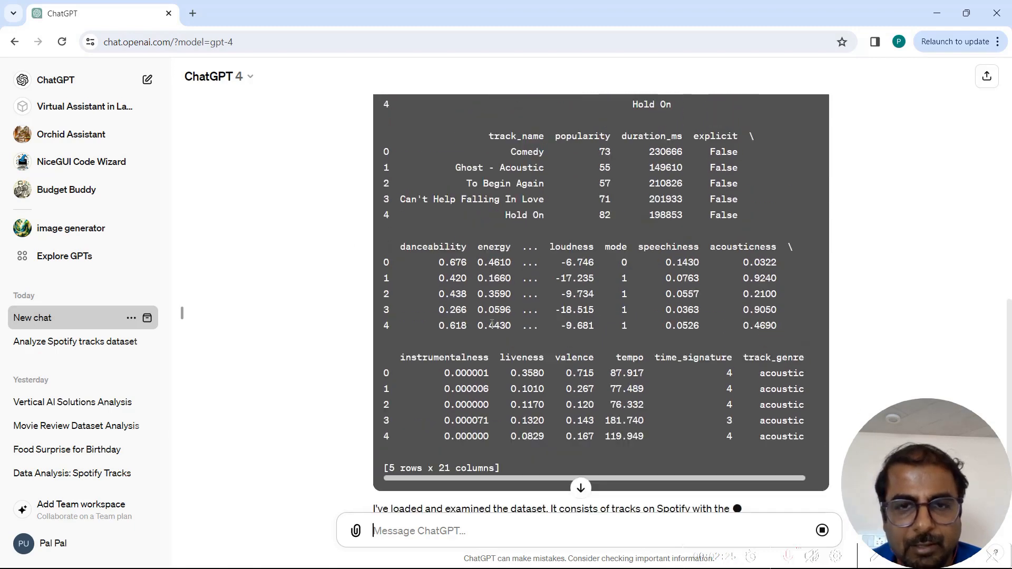
- Send the follow-up question: Can you generate some interesting insights from this dataset?
{"action": "scroll", "coordinate": [492, 324], "scroll_direction": "up", "scroll_amount": 8}
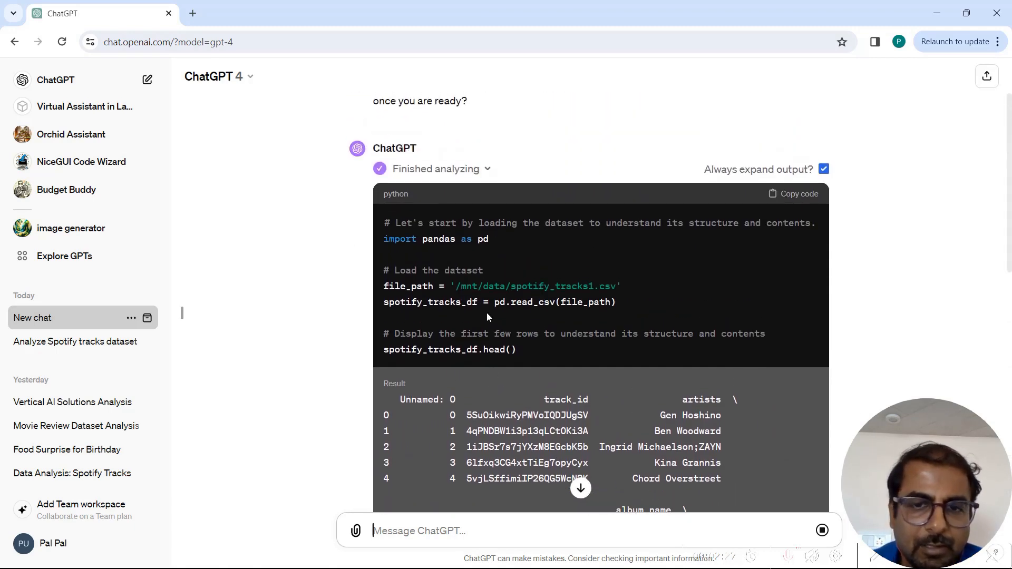
{"action": "scroll", "coordinate": [495, 369], "scroll_direction": "down", "scroll_amount": 10}
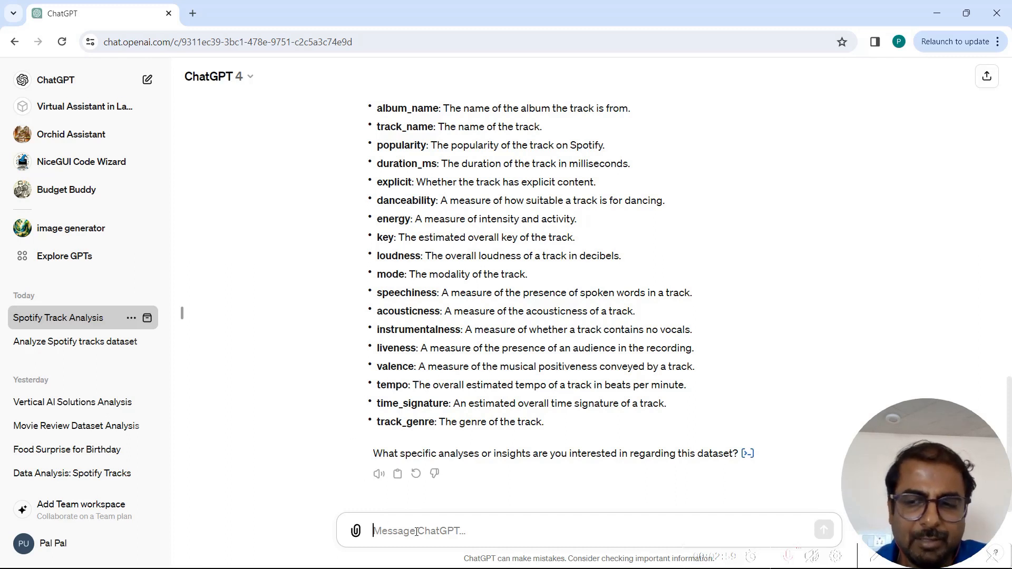
{"action": "type", "text": "Can you "}
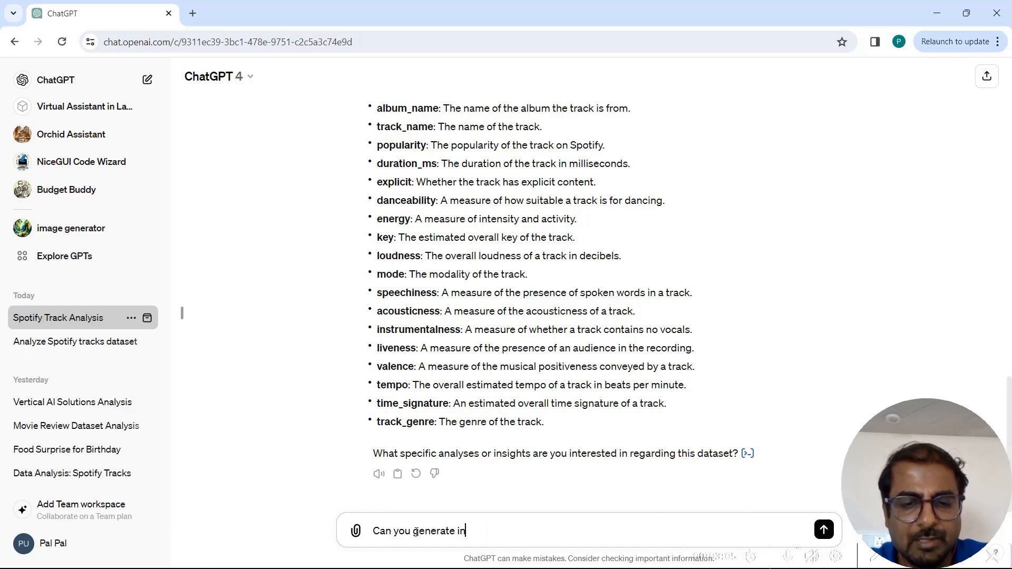
{"action": "type", "text": "generate some interesting insights "}
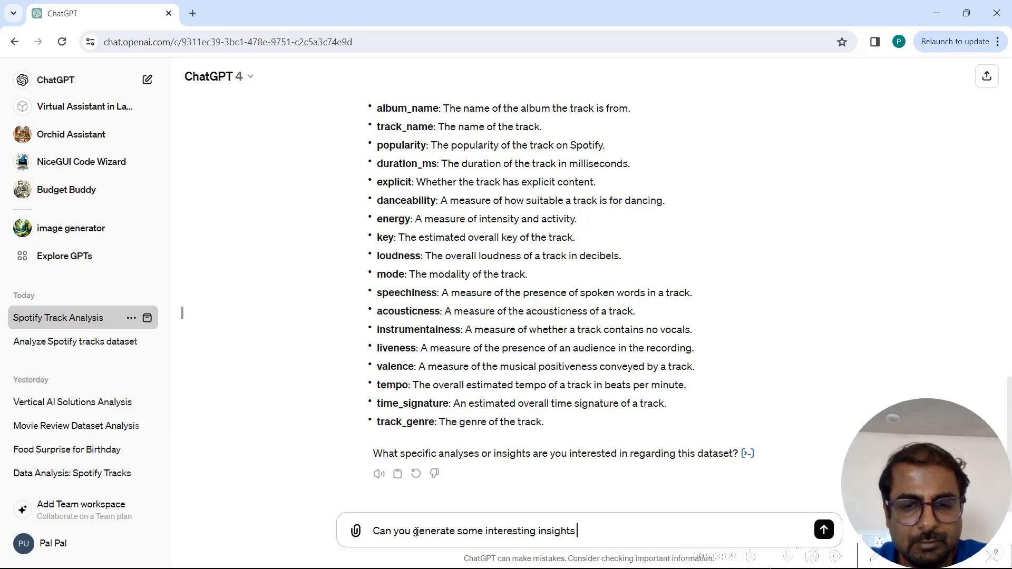
{"action": "type", "text": "from this dataset?"}
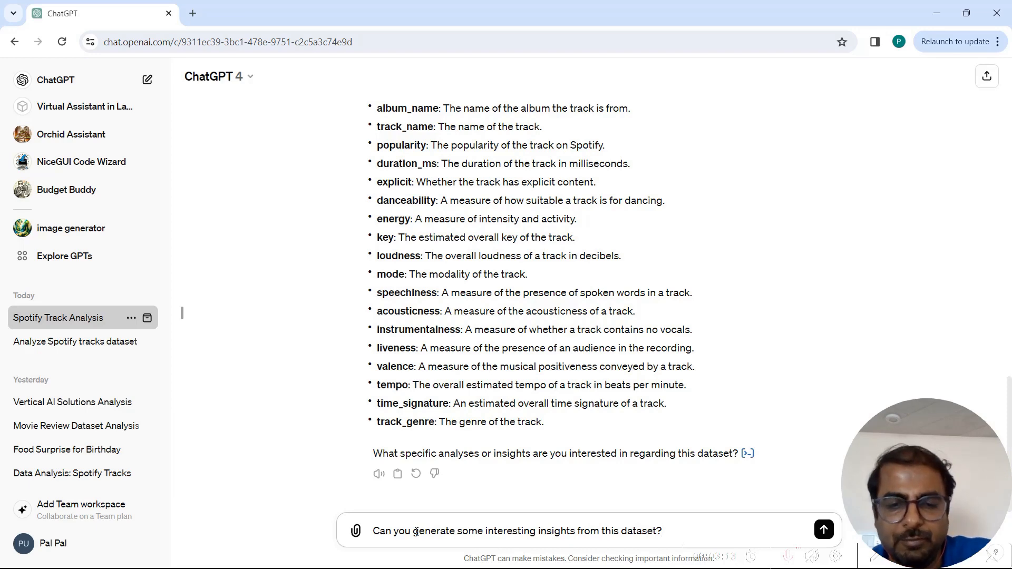
{"action": "key", "text": "Return"}
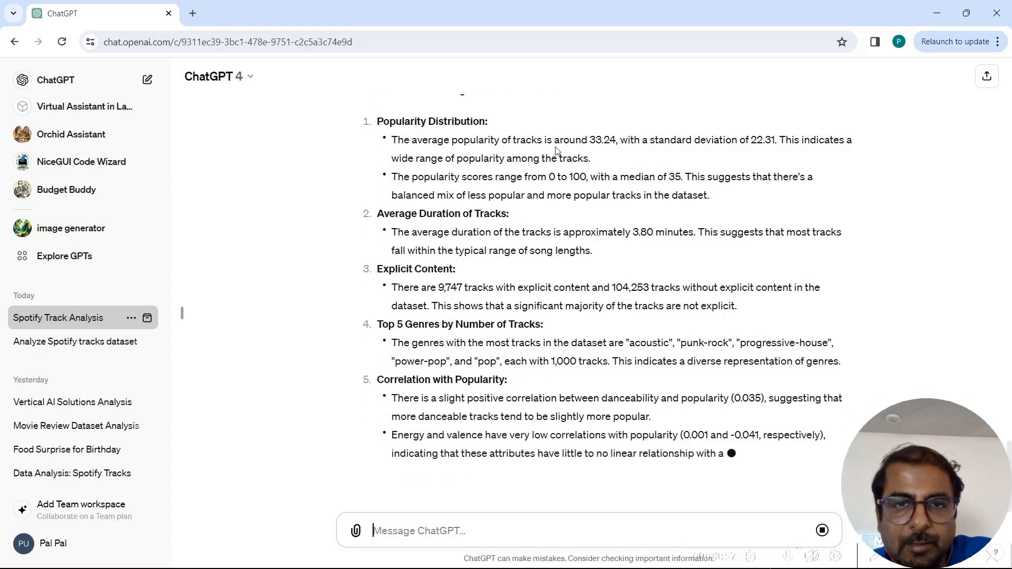
- Send the follow-up request: Can you plot this data in appropriate graphs and
{"action": "scroll", "coordinate": [556, 151], "scroll_direction": "up", "scroll_amount": 1}
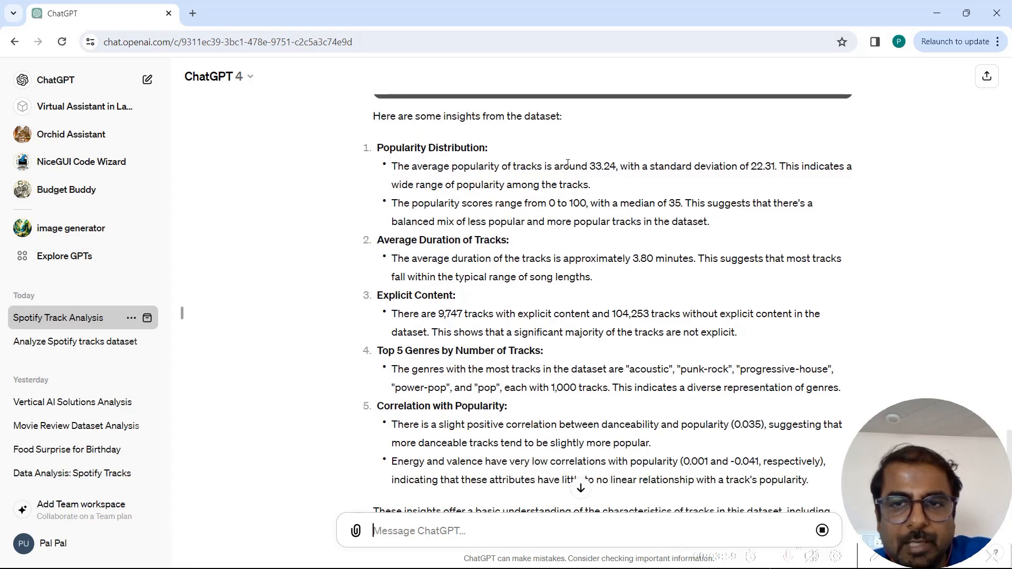
{"action": "scroll", "coordinate": [639, 296], "scroll_direction": "down", "scroll_amount": 2}
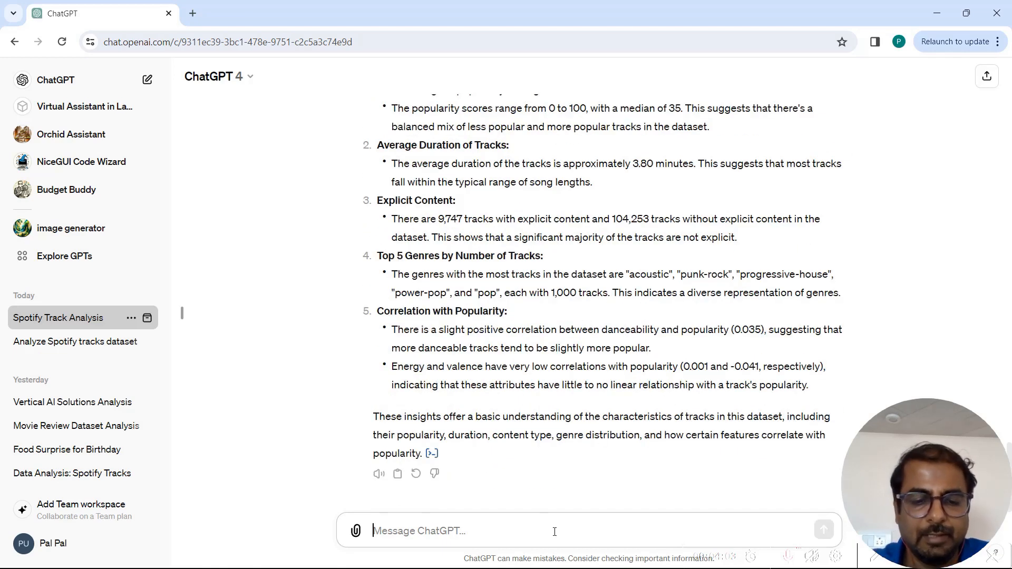
{"action": "type", "text": "Can you plot this dat"}
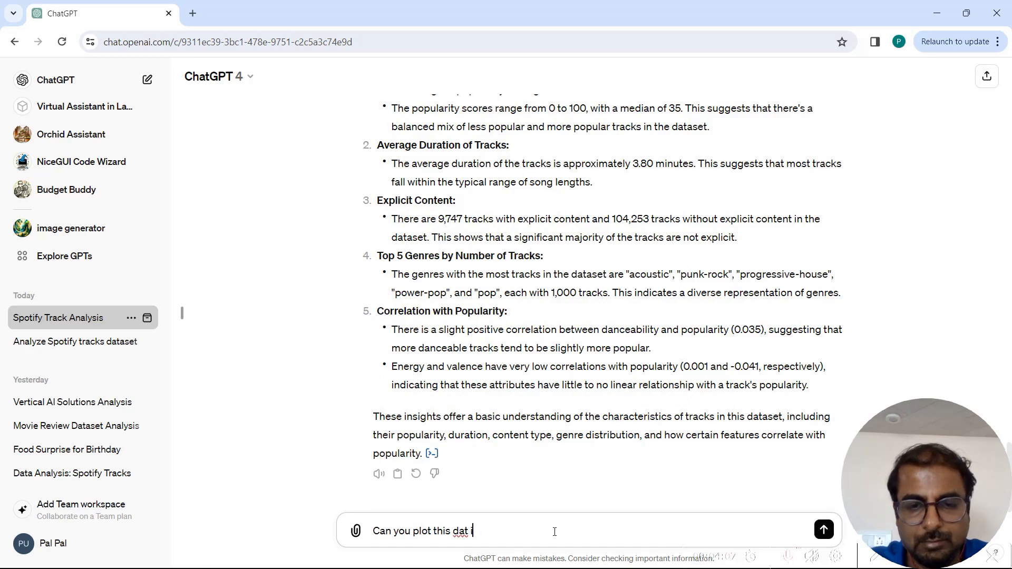
{"action": "type", "text": "a in appro"}
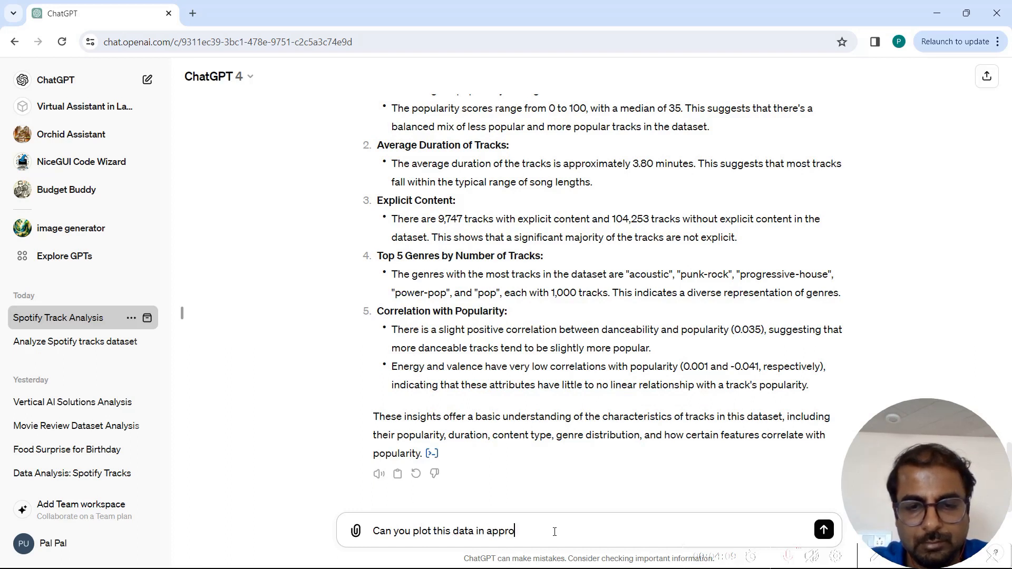
{"action": "type", "text": "priate graphs and charts?"}
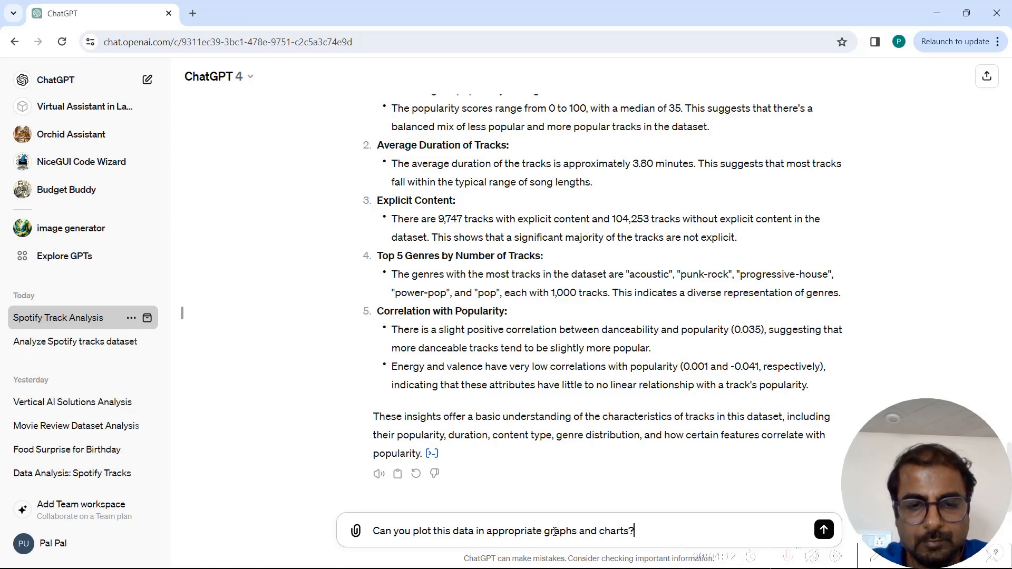
{"action": "key", "text": "Return"}
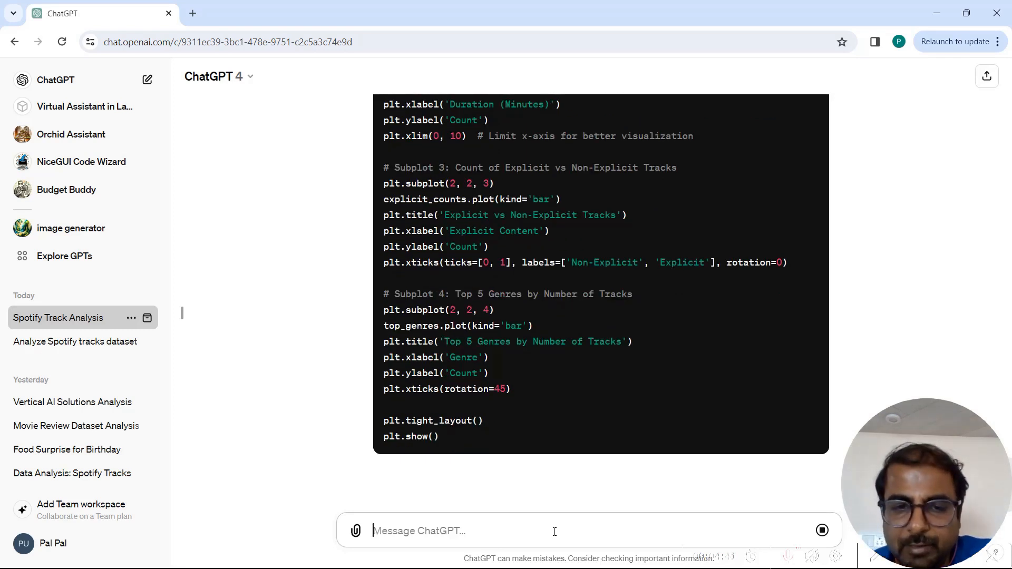
- Review the generated plotting code and the resulting charts
{"action": "scroll", "coordinate": [515, 470], "scroll_direction": "up", "scroll_amount": 5}
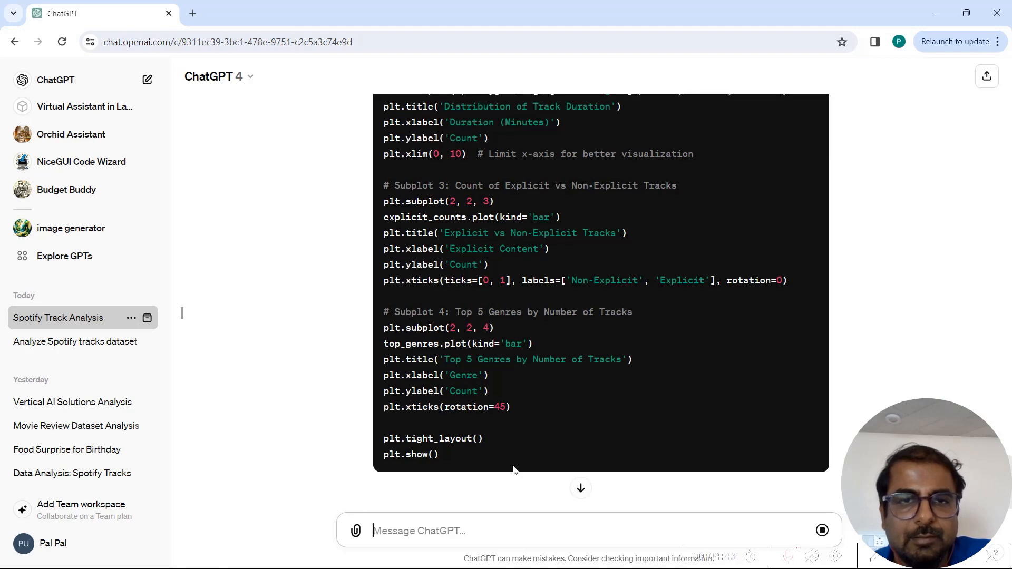
{"action": "scroll", "coordinate": [513, 466], "scroll_direction": "up", "scroll_amount": 1}
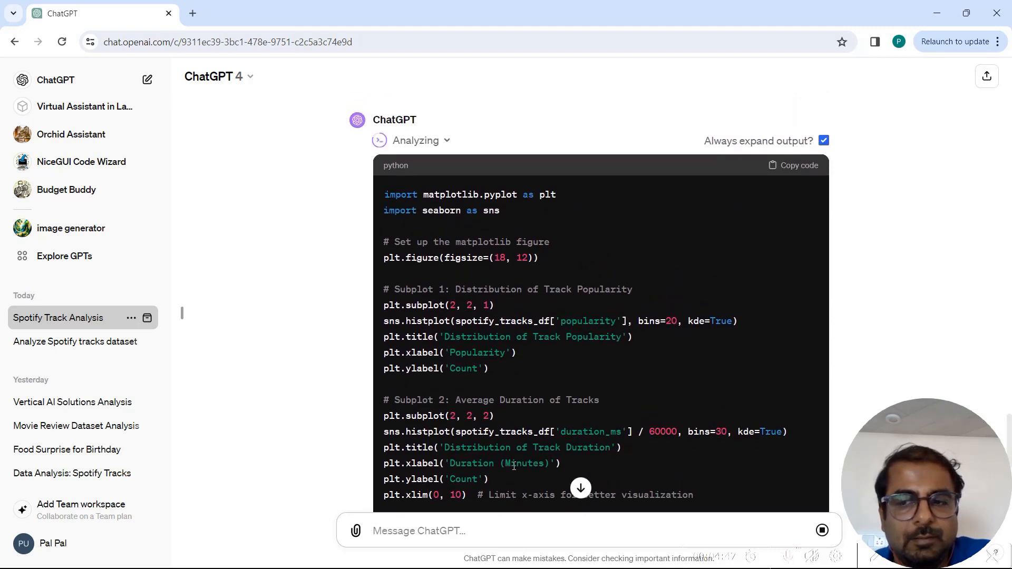
{"action": "scroll", "coordinate": [514, 466], "scroll_direction": "down", "scroll_amount": 7}
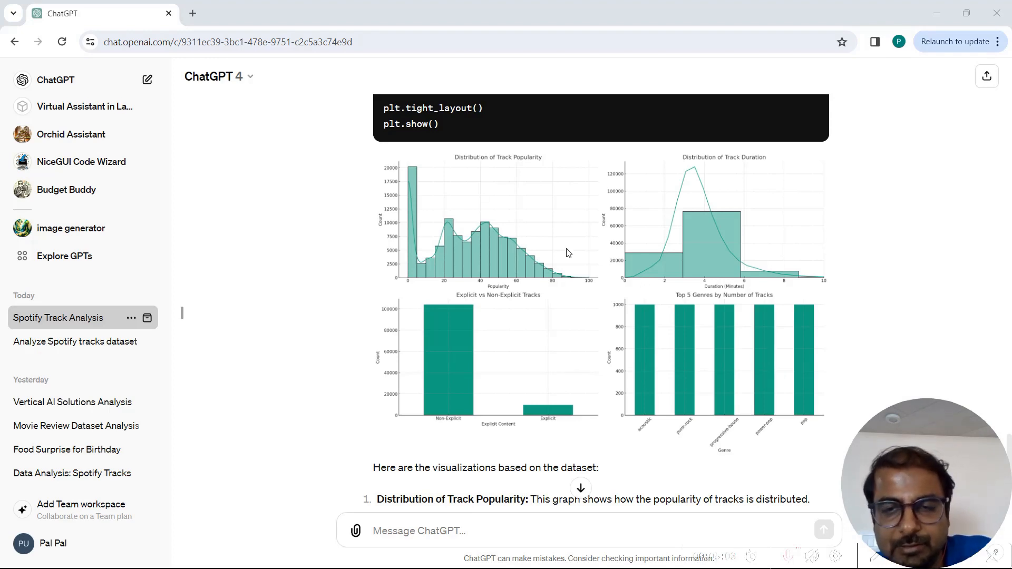
{"action": "scroll", "coordinate": [568, 254], "scroll_direction": "up", "scroll_amount": 3, "text": "ctrl"}
{"action": "scroll", "coordinate": [568, 254], "scroll_direction": "up", "scroll_amount": 1}
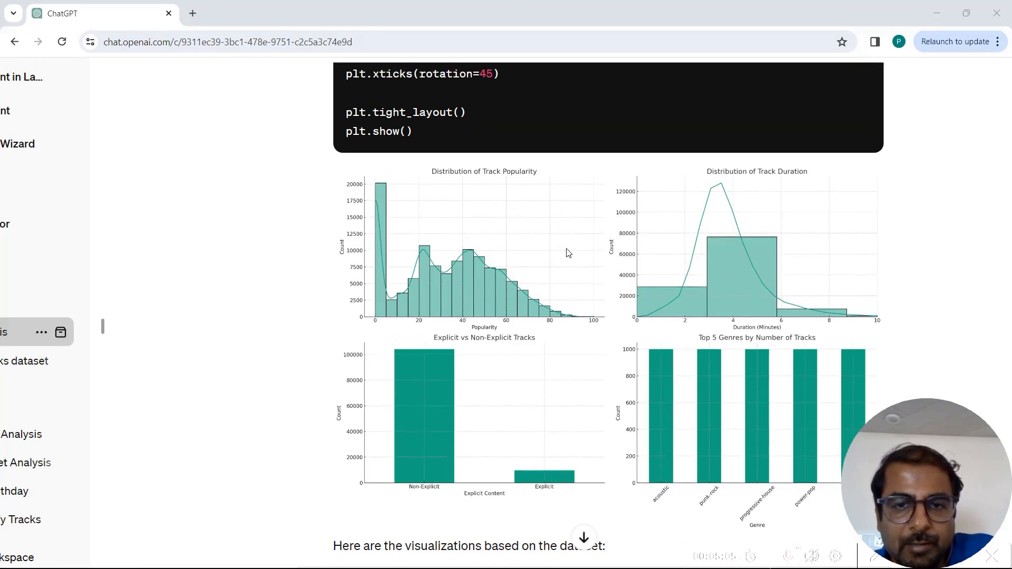
{"action": "scroll", "coordinate": [568, 254], "scroll_direction": "up", "scroll_amount": 3, "text": "ctrl"}
{"action": "scroll", "coordinate": [569, 253], "scroll_direction": "up", "scroll_amount": 1}
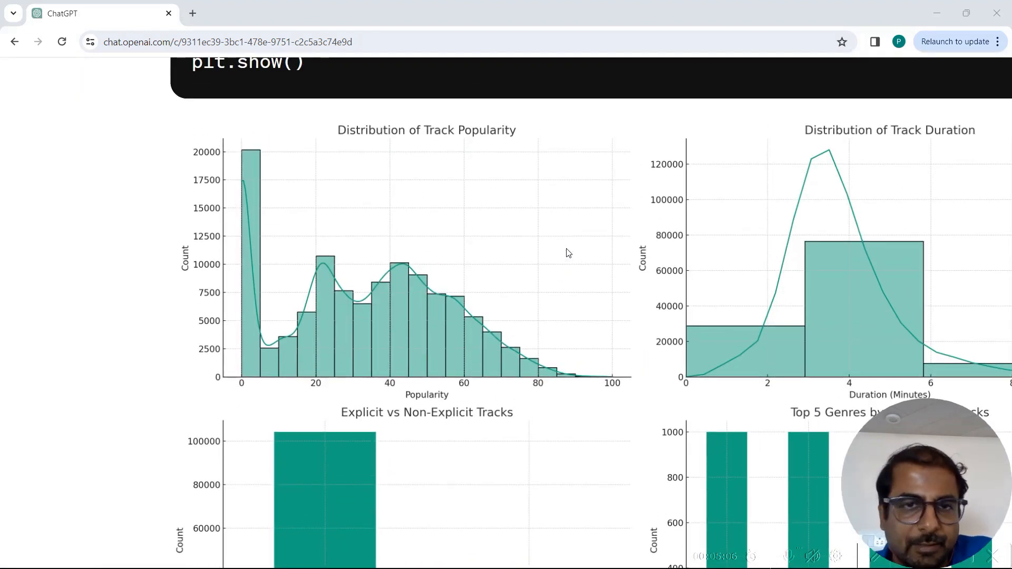
{"action": "scroll", "coordinate": [569, 253], "scroll_direction": "down", "scroll_amount": 1, "text": "ctrl"}
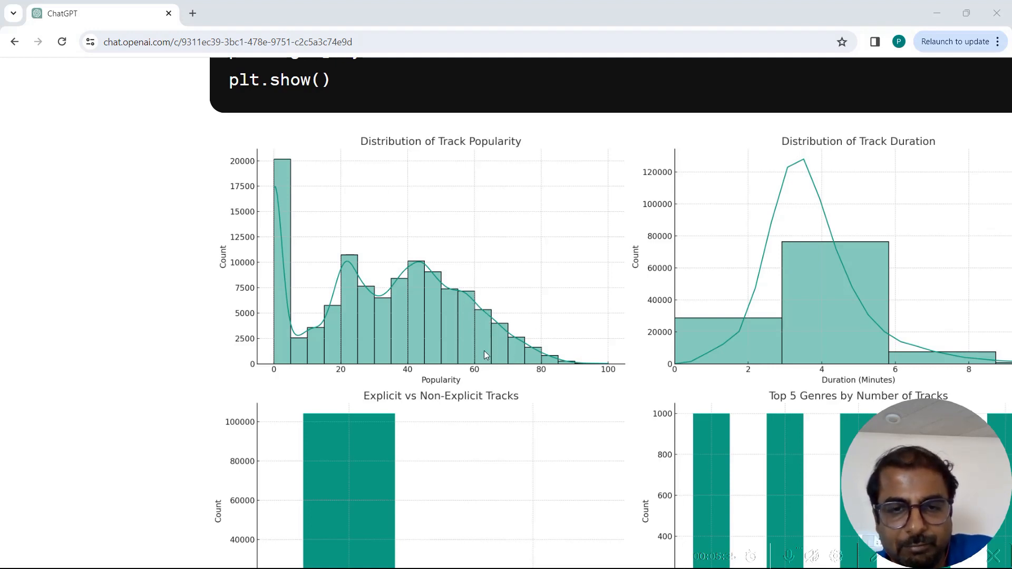
{"action": "scroll", "coordinate": [521, 372], "scroll_direction": "right", "scroll_amount": 3}
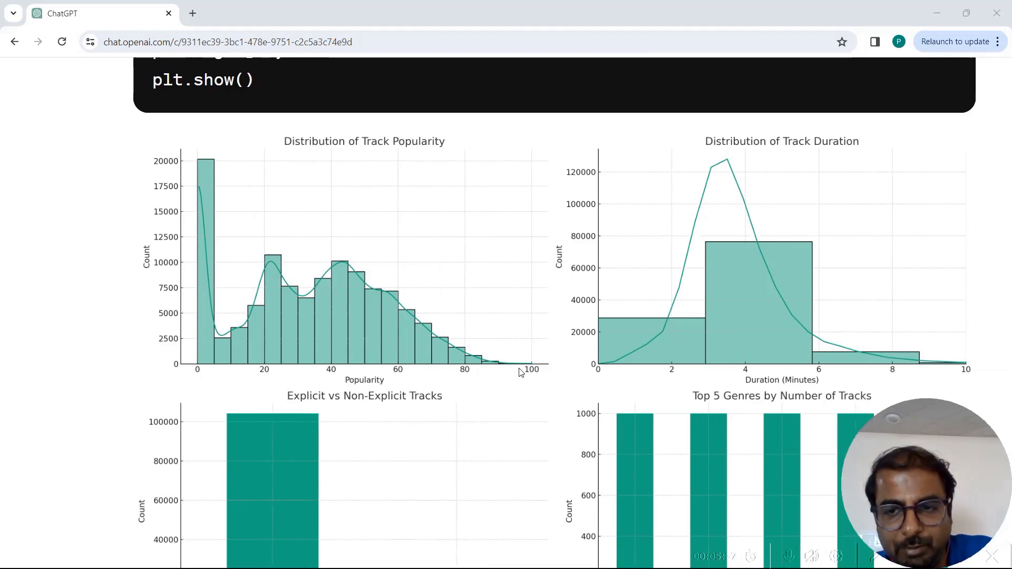
{"action": "scroll", "coordinate": [520, 372], "scroll_direction": "down", "scroll_amount": 2}
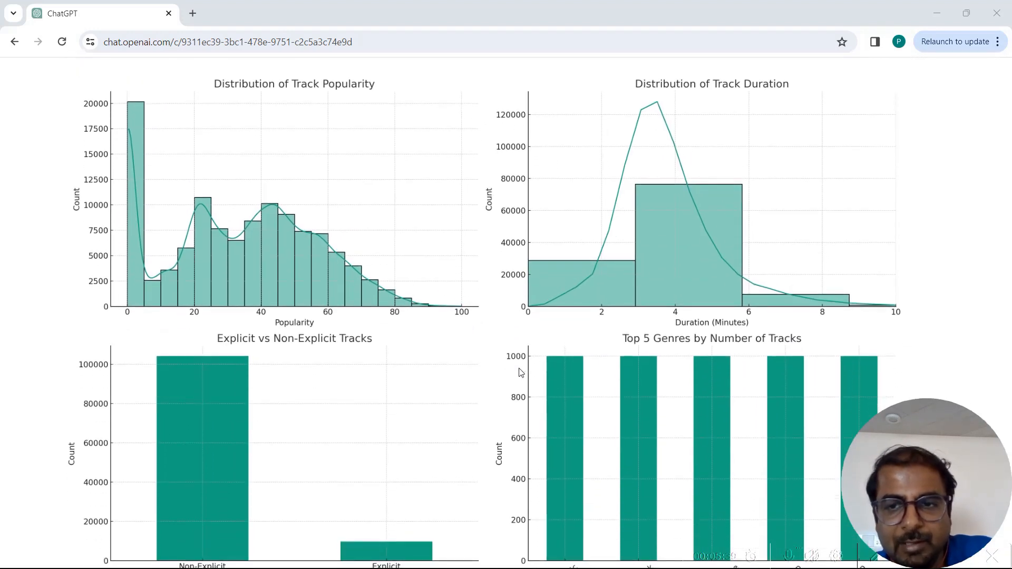
- Zoom in on the four dataset charts to examine their details
{"action": "scroll", "coordinate": [521, 373], "scroll_direction": "up", "scroll_amount": 1}
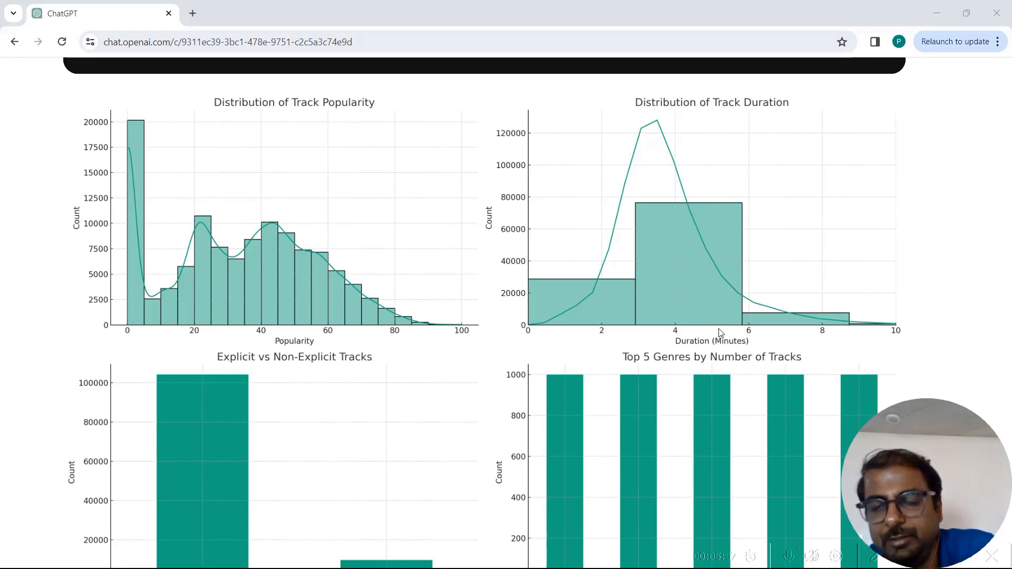
{"action": "scroll", "coordinate": [856, 316], "scroll_direction": "down", "scroll_amount": 1}
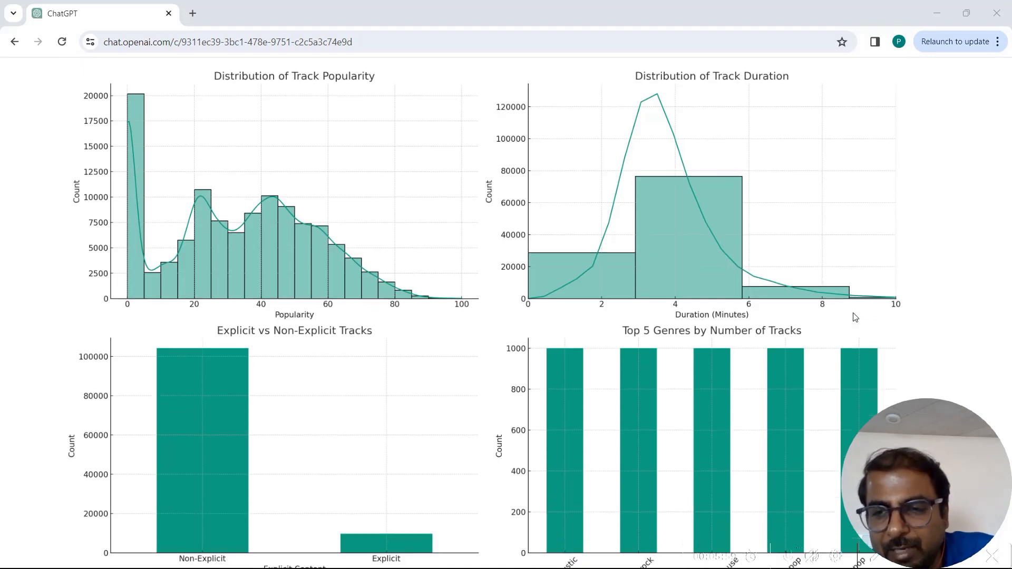
{"action": "scroll", "coordinate": [855, 317], "scroll_direction": "down", "scroll_amount": 1}
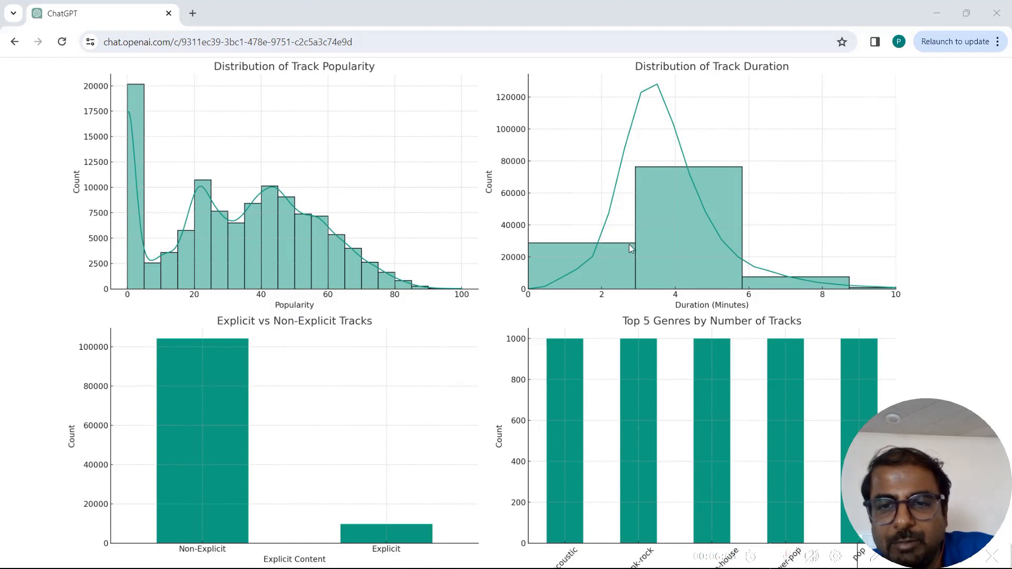
{"action": "scroll", "coordinate": [689, 264], "scroll_direction": "down", "scroll_amount": 3}
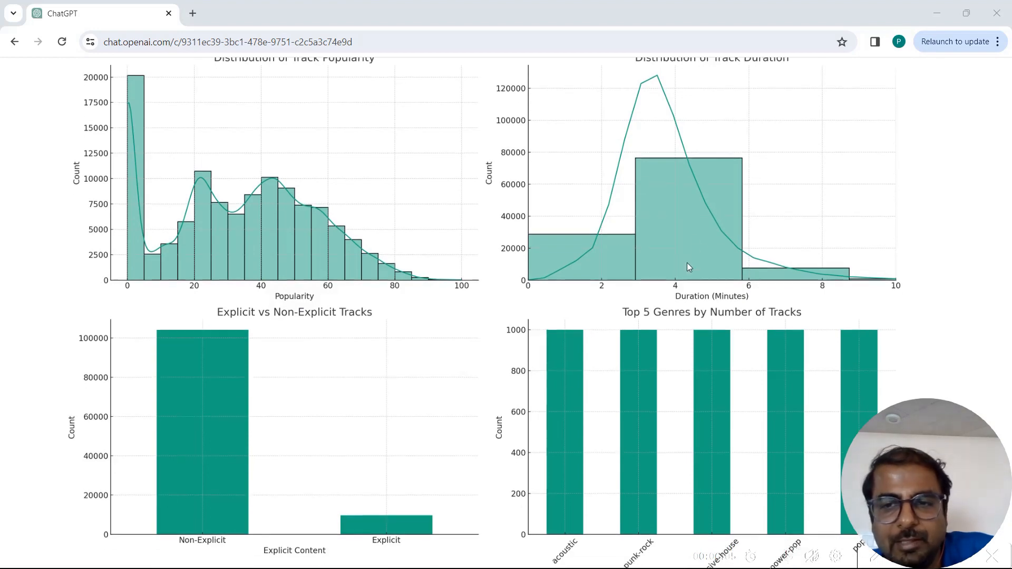
{"action": "key", "text": "ctrl+0"}
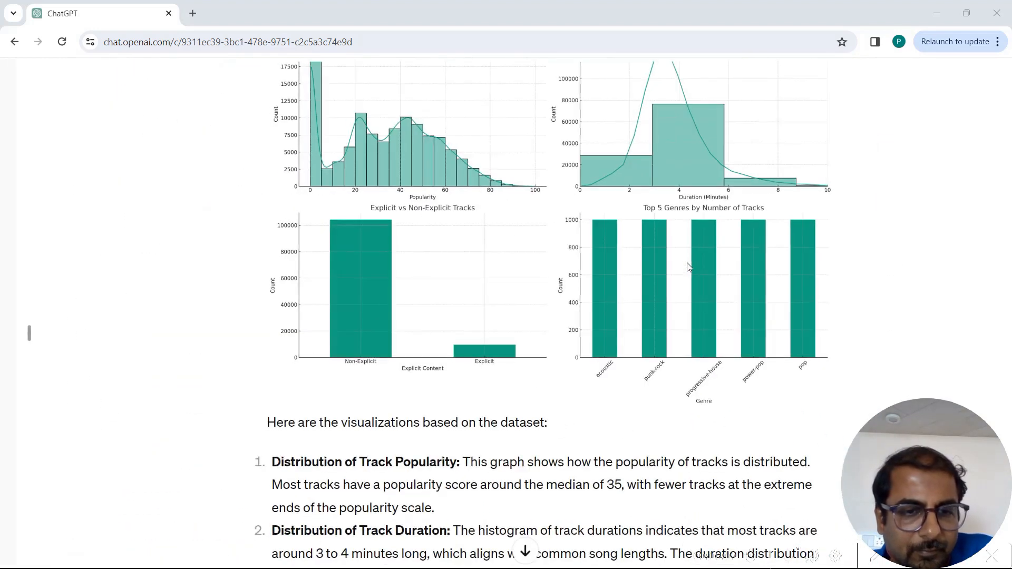
{"action": "key", "text": "ctrl+plus"}
{"action": "key", "text": "ctrl+plus"}
{"action": "key", "text": "ctrl+plus"}
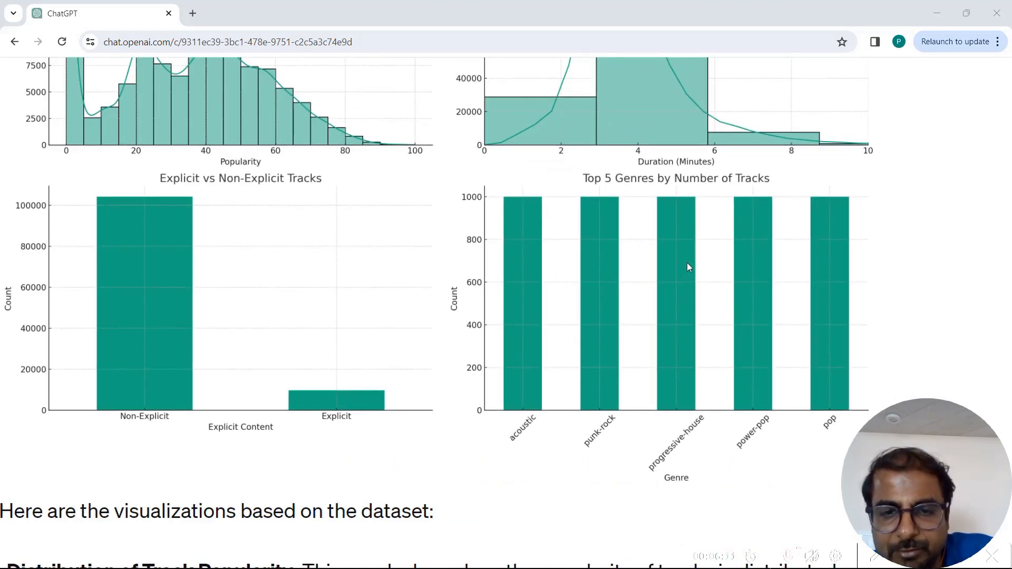
{"action": "key", "text": "ctrl+plus"}
{"action": "key", "text": "ctrl+plus"}
{"action": "key", "text": "ctrl+plus"}
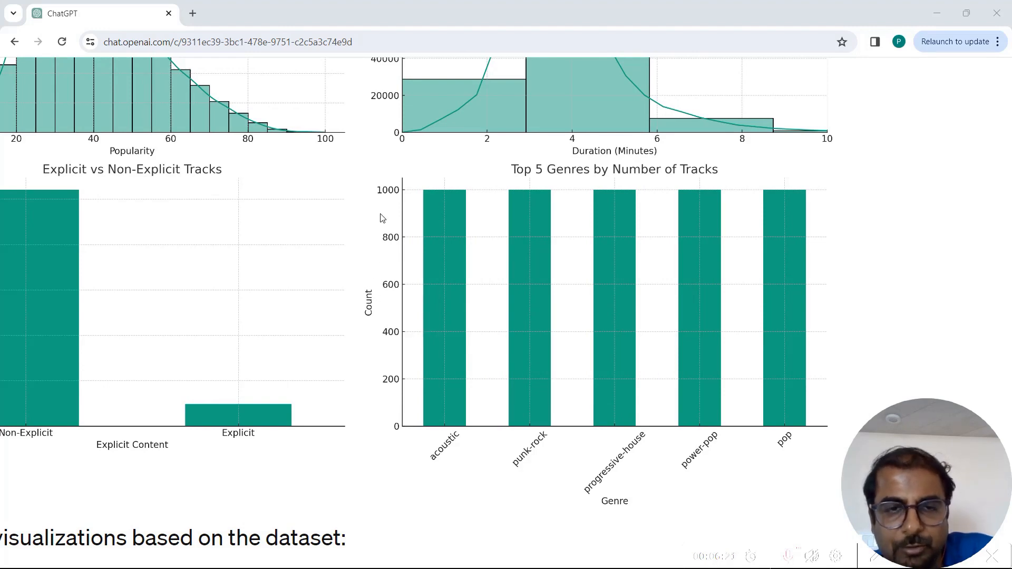
- Read the explanations of the popularity, duration, explicit content and top genre charts
{"action": "scroll", "coordinate": [383, 288], "scroll_direction": "down", "scroll_amount": 3}
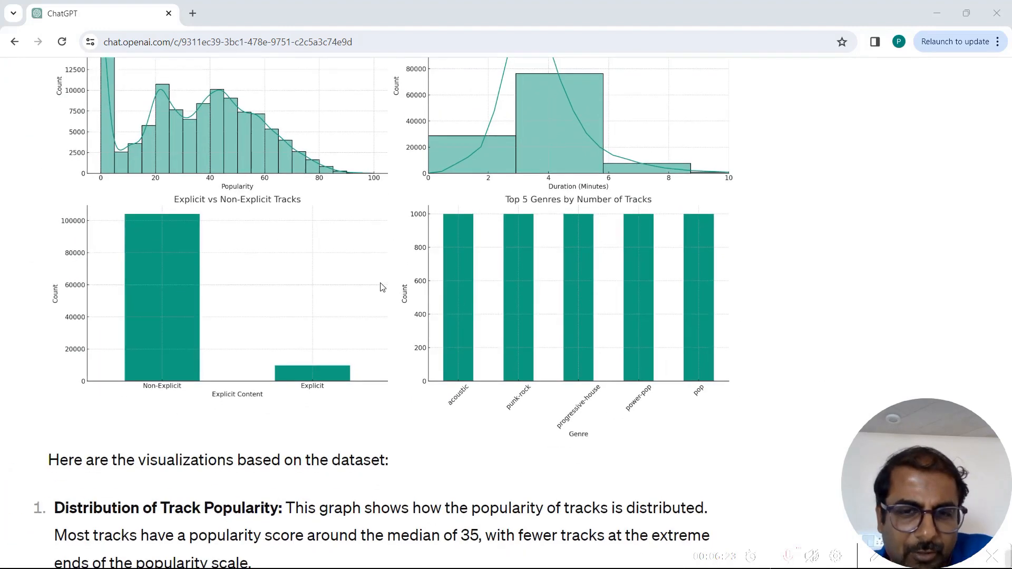
{"action": "scroll", "coordinate": [383, 287], "scroll_direction": "down", "scroll_amount": 2}
{"action": "scroll", "coordinate": [383, 287], "scroll_direction": "up", "scroll_amount": 3}
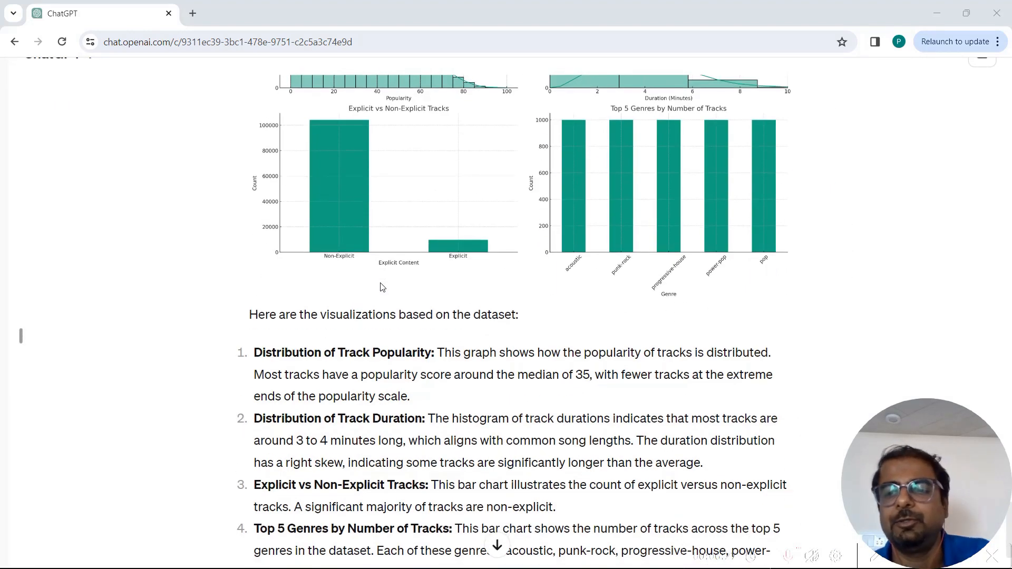
{"action": "scroll", "coordinate": [382, 288], "scroll_direction": "down", "scroll_amount": 1}
{"action": "scroll", "coordinate": [383, 287], "scroll_direction": "down", "scroll_amount": 2}
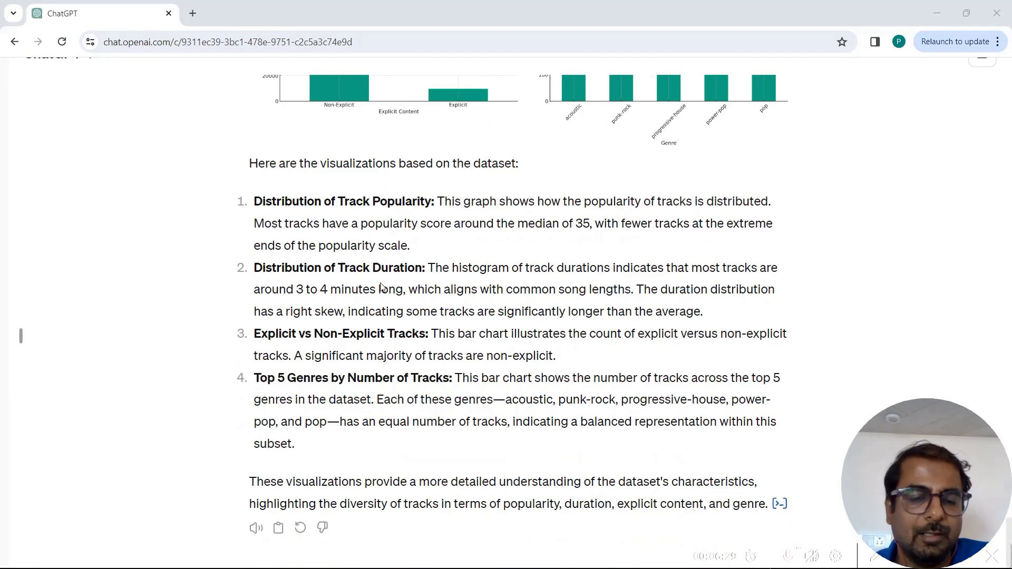
{"action": "scroll", "coordinate": [383, 287], "scroll_direction": "down", "scroll_amount": 2}
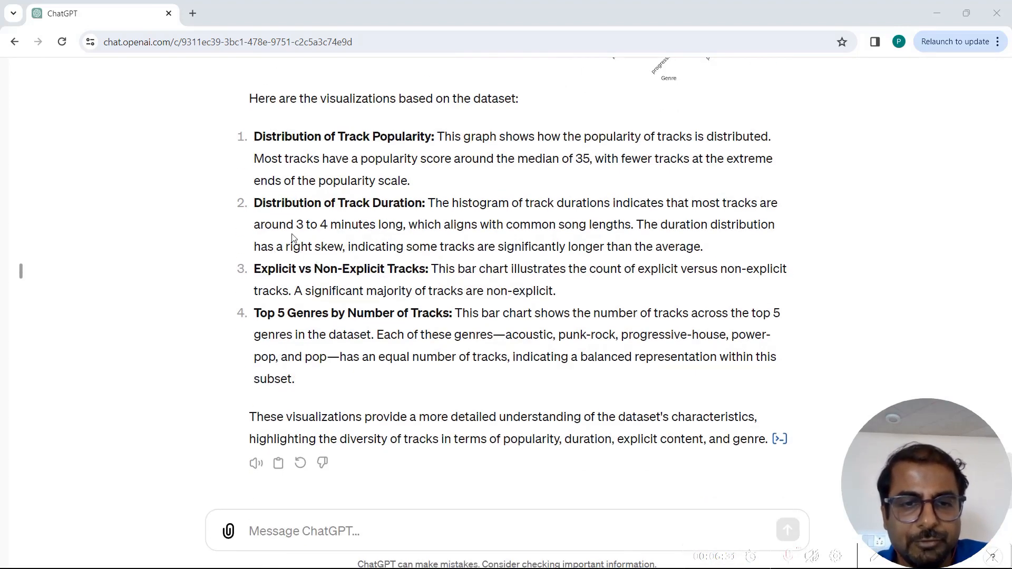
{"action": "double_click", "coordinate": [429, 313]}
{"action": "scroll", "coordinate": [607, 259], "scroll_direction": "up", "scroll_amount": 5}
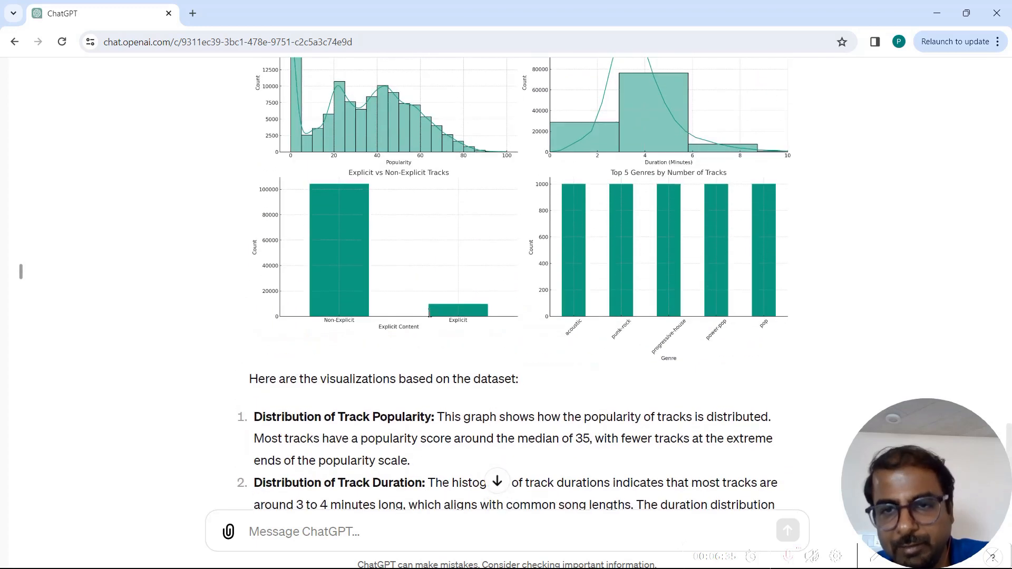
{"action": "scroll", "coordinate": [608, 259], "scroll_direction": "up", "scroll_amount": 4}
{"action": "scroll", "coordinate": [607, 258], "scroll_direction": "right", "scroll_amount": 1}
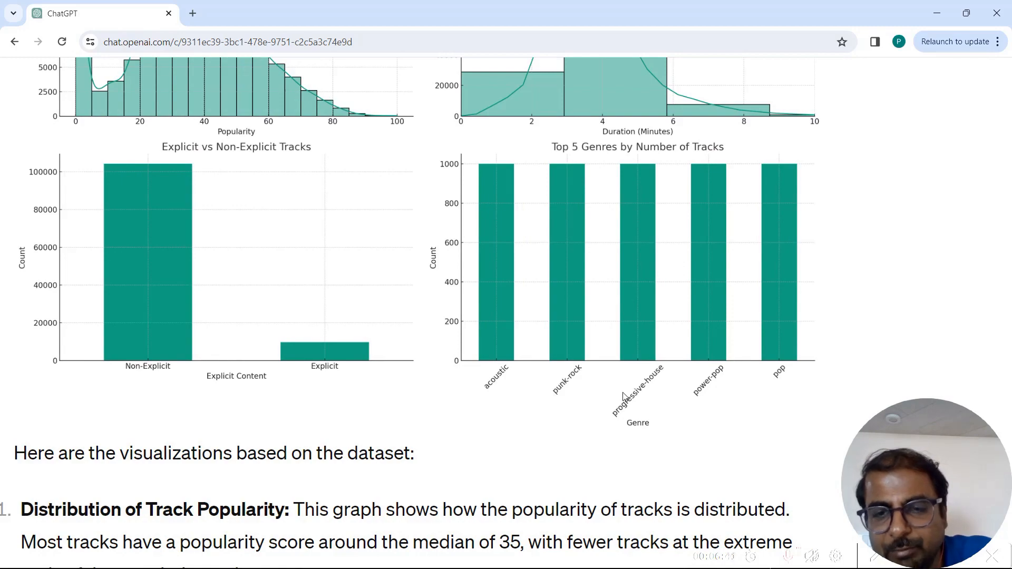
{"action": "scroll", "coordinate": [531, 331], "scroll_direction": "down", "scroll_amount": 4}
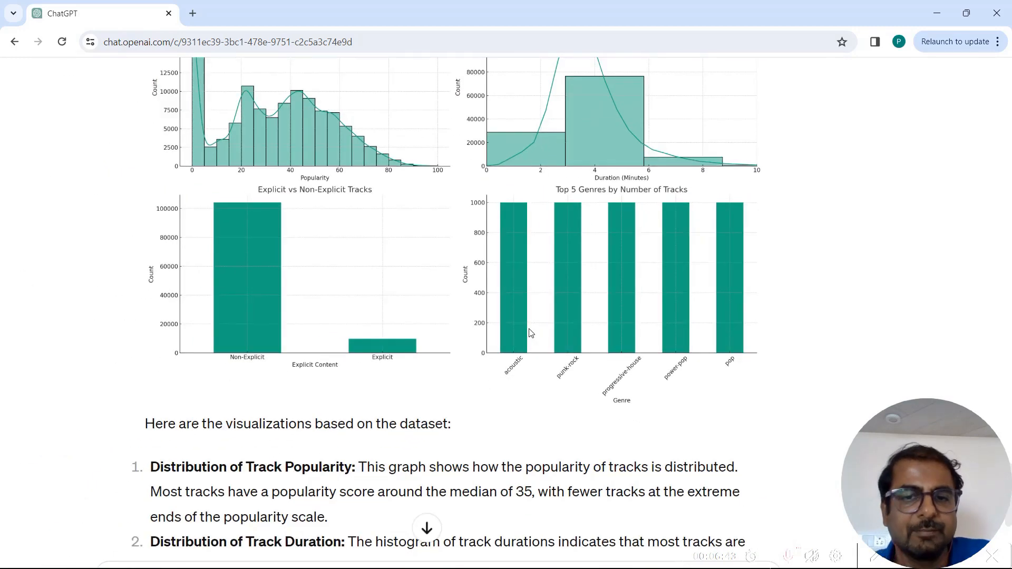
{"action": "scroll", "coordinate": [531, 332], "scroll_direction": "down", "scroll_amount": 5}
{"action": "double_click", "coordinate": [527, 347]}
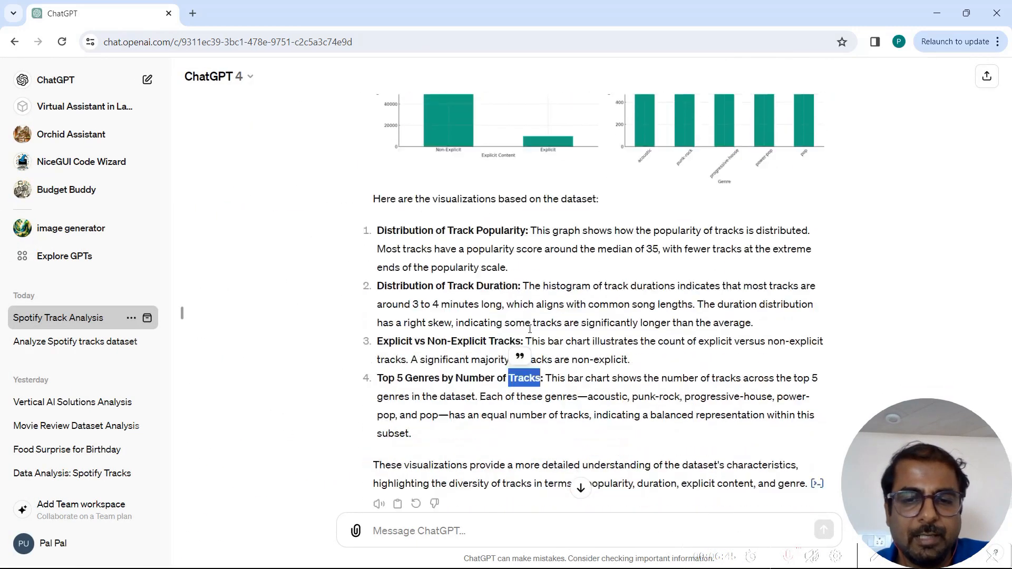
- Send the request: Can you generate a chart of top 10 genres by mean popularity?
{"action": "left_click", "coordinate": [518, 533]}
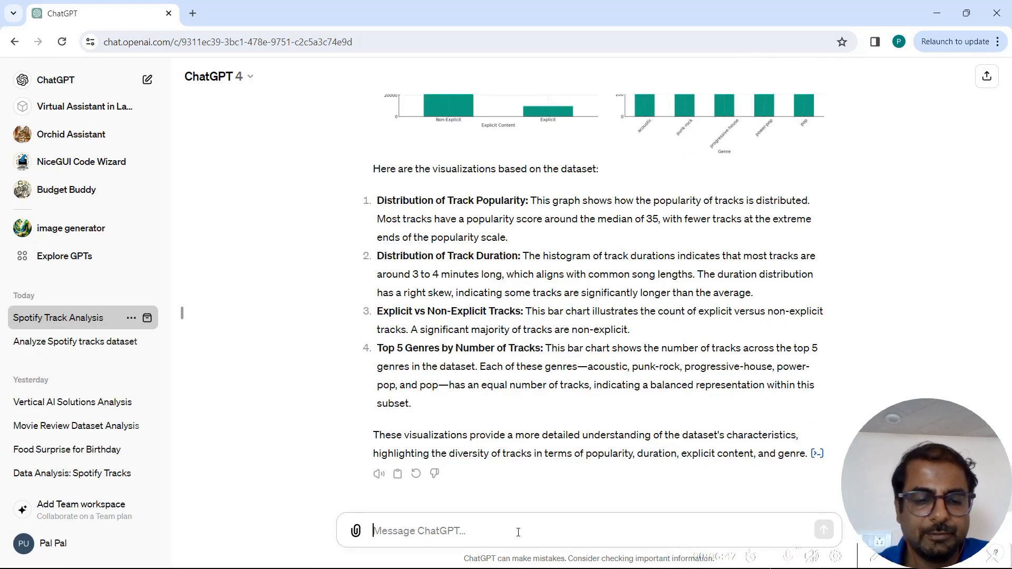
{"action": "type", "text": "Can you "}
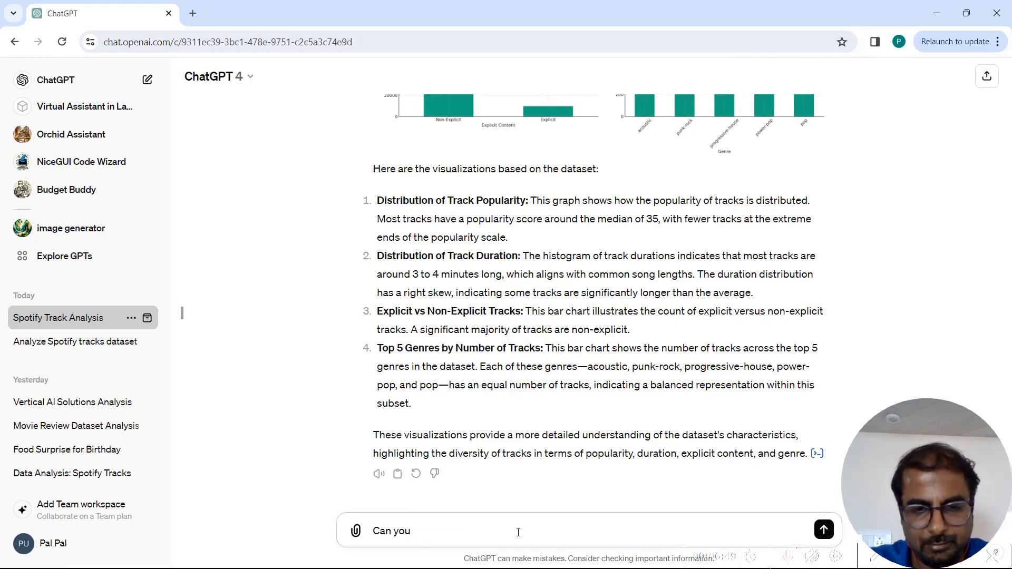
{"action": "type", "text": "generate a"}
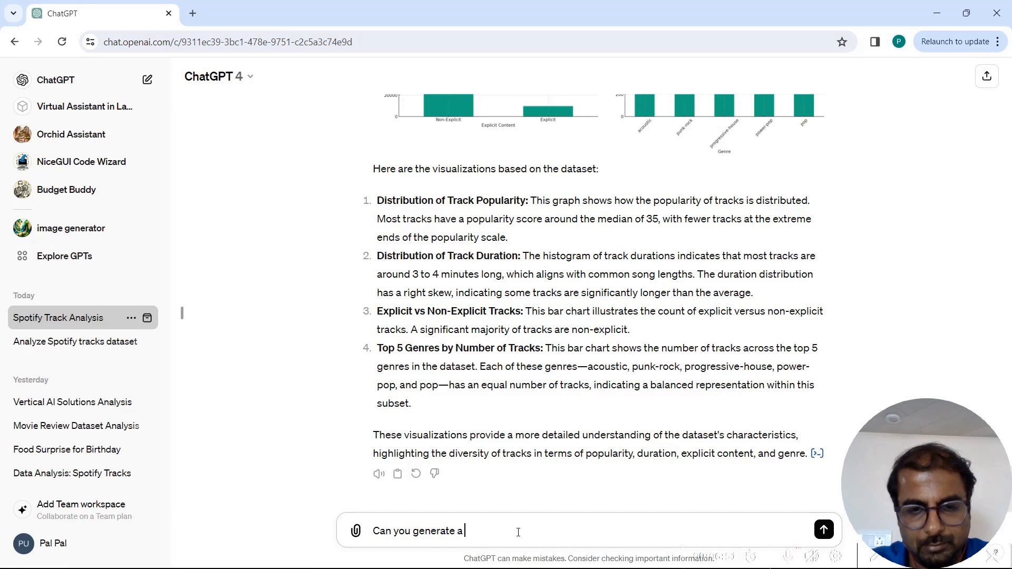
{"action": "type", "text": " chart of top"}
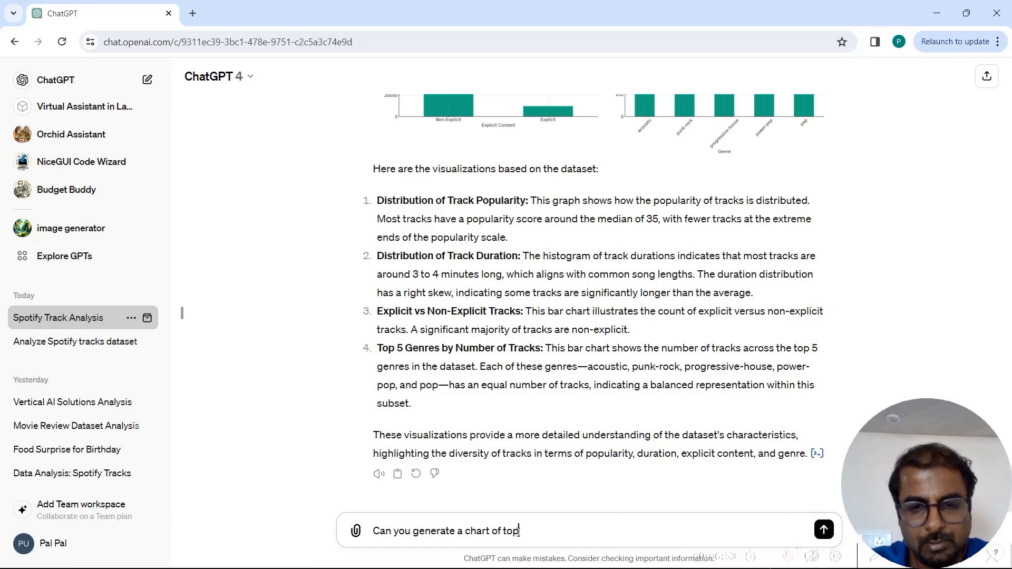
{"action": "type", "text": " 10 genres "}
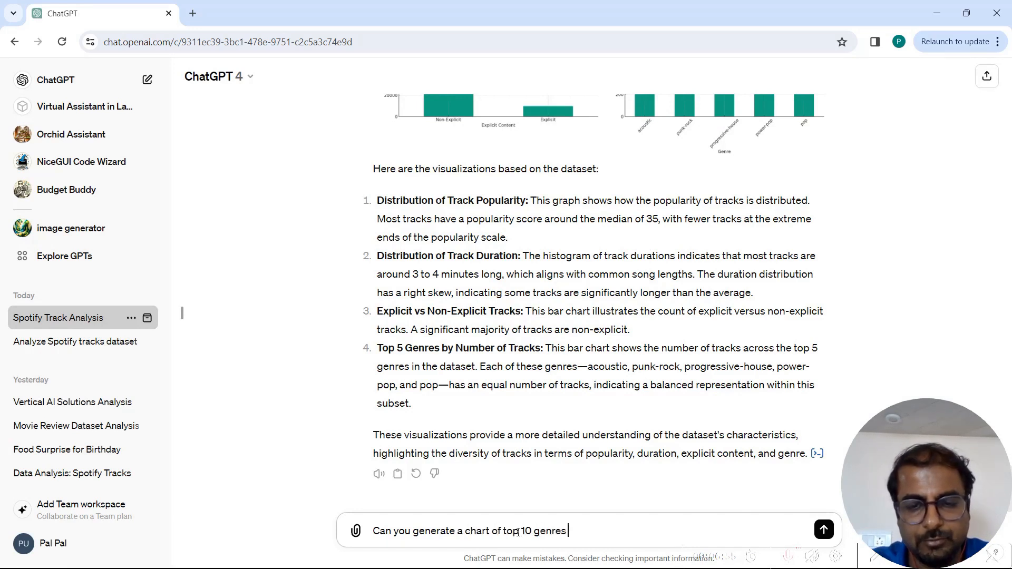
{"action": "type", "text": "by pop"}
{"action": "key", "text": "BackSpace"}
{"action": "key", "text": "BackSpace"}
{"action": "key", "text": "BackSpace"}
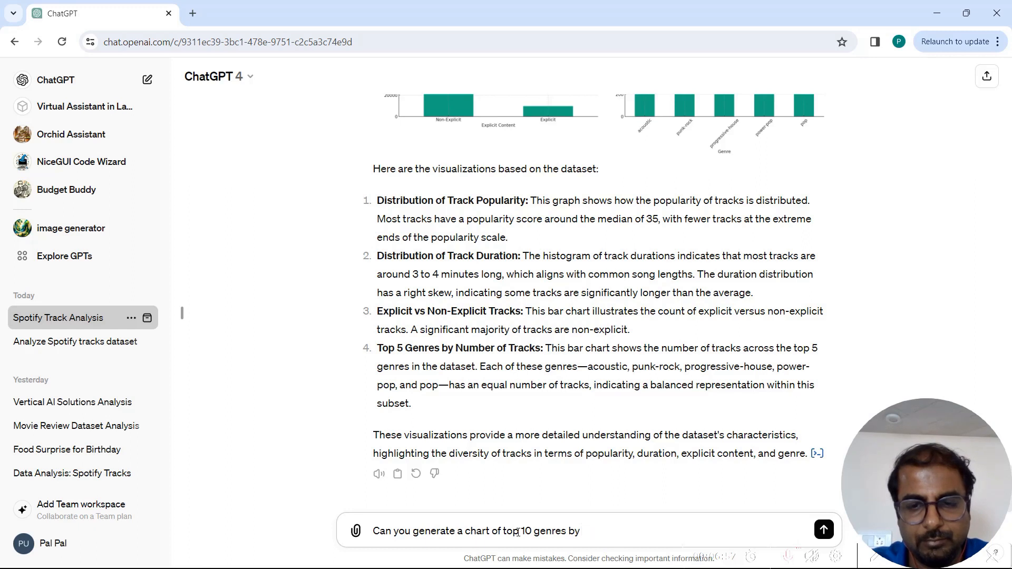
{"action": "type", "text": "mean pop"}
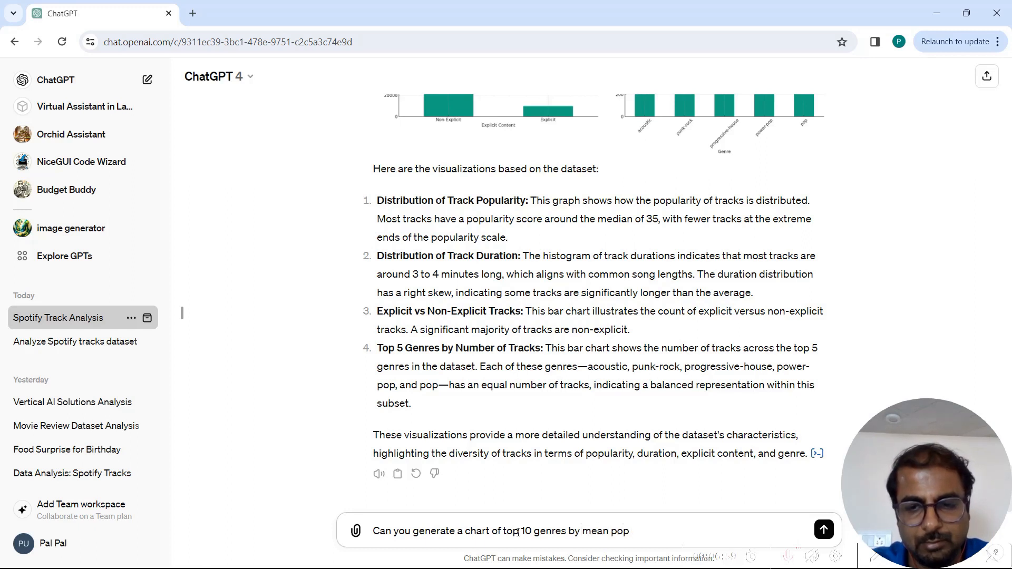
{"action": "type", "text": "lularity"}
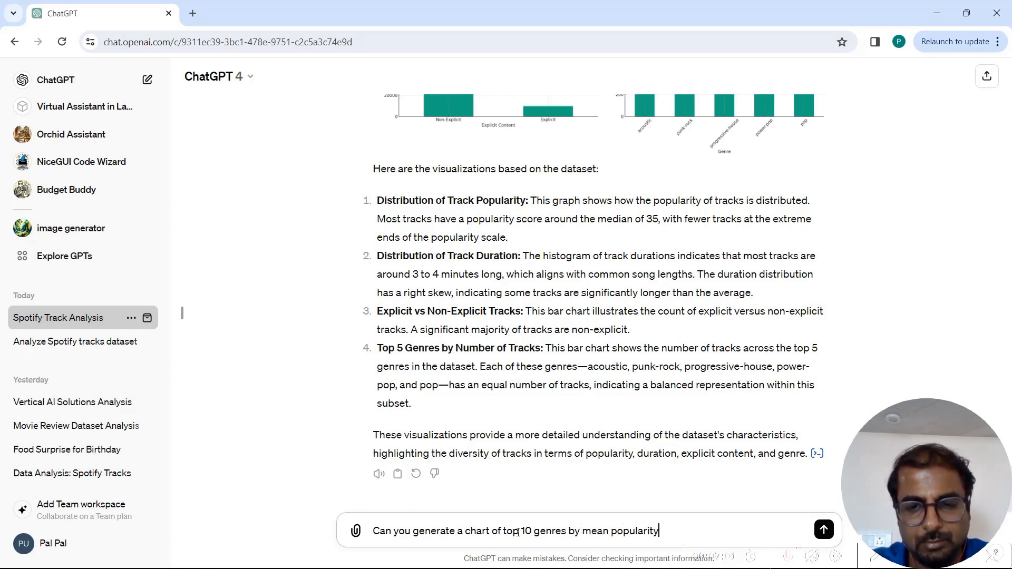
{"action": "type", "text": "?"}
{"action": "key", "text": "Return"}
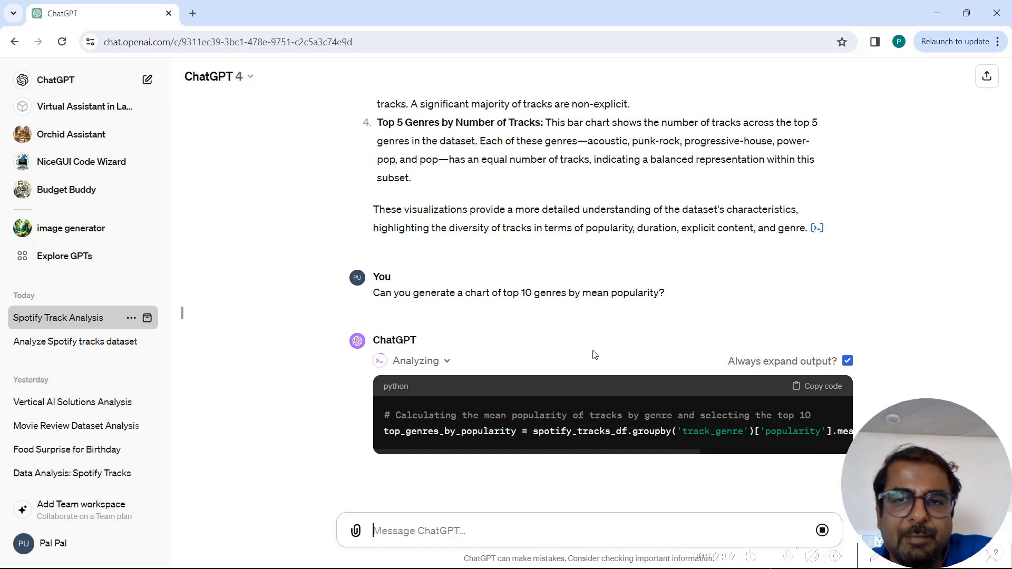
- Review the generated code and the Top 10 Genres by Mean Popularity chart
{"action": "scroll", "coordinate": [614, 211], "scroll_direction": "up", "scroll_amount": 10}
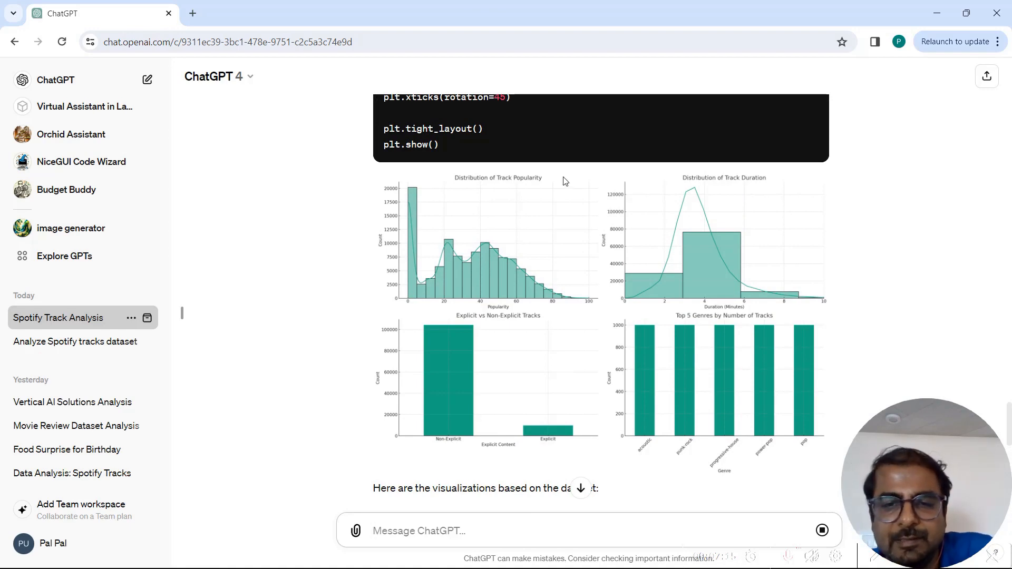
{"action": "scroll", "coordinate": [553, 330], "scroll_direction": "down", "scroll_amount": 10}
{"action": "scroll", "coordinate": [553, 327], "scroll_direction": "down", "scroll_amount": 5}
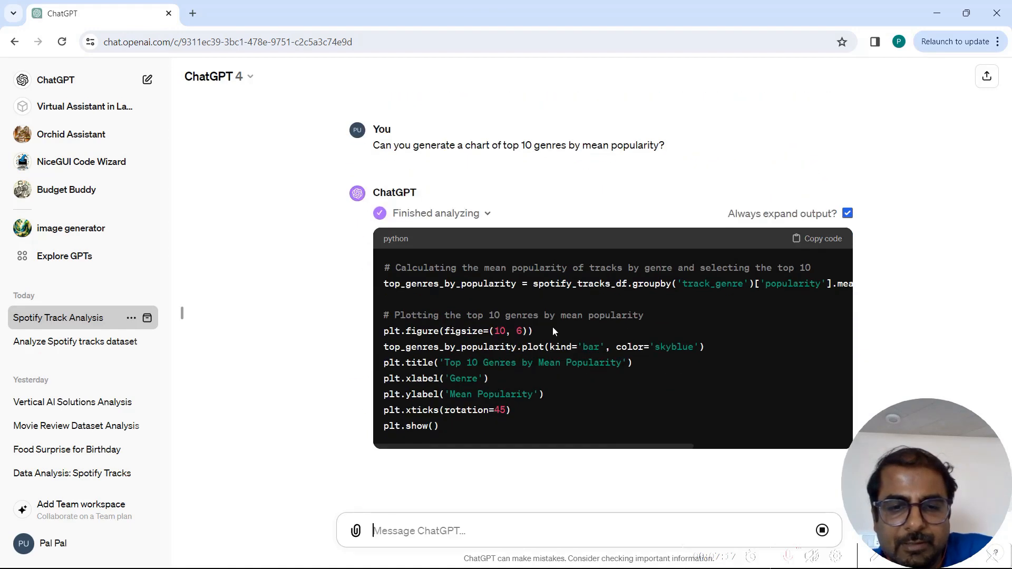
{"action": "scroll", "coordinate": [552, 327], "scroll_direction": "down", "scroll_amount": 2}
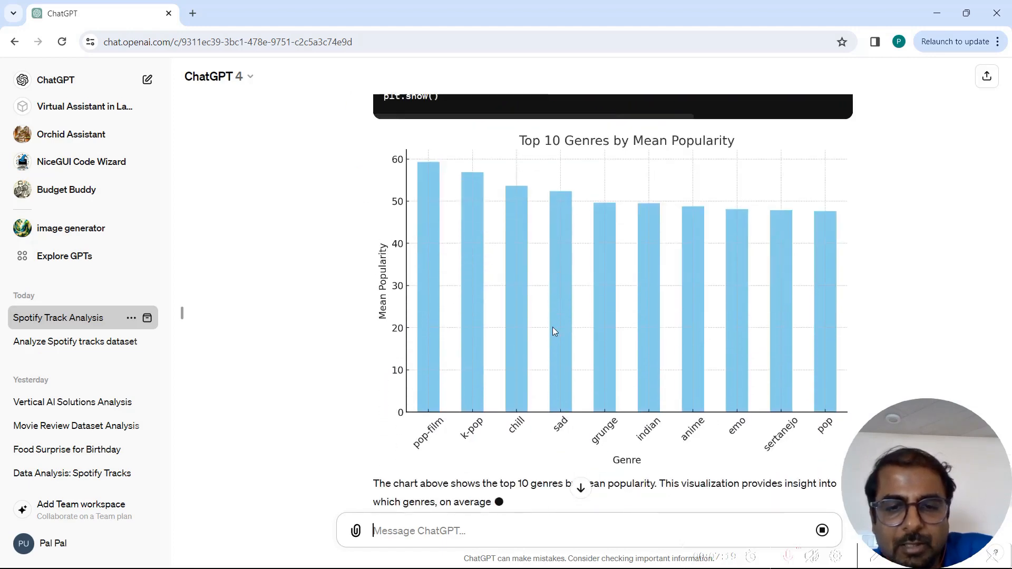
{"action": "scroll", "coordinate": [553, 327], "scroll_direction": "up", "scroll_amount": 1}
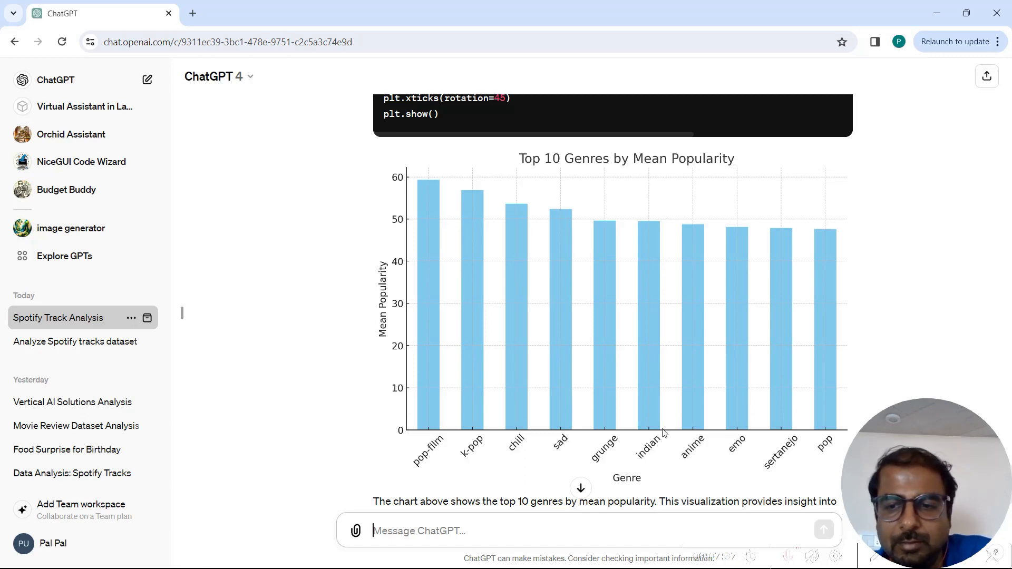
{"action": "scroll", "coordinate": [663, 432], "scroll_direction": "down", "scroll_amount": 1}
{"action": "scroll", "coordinate": [663, 432], "scroll_direction": "down", "scroll_amount": 2}
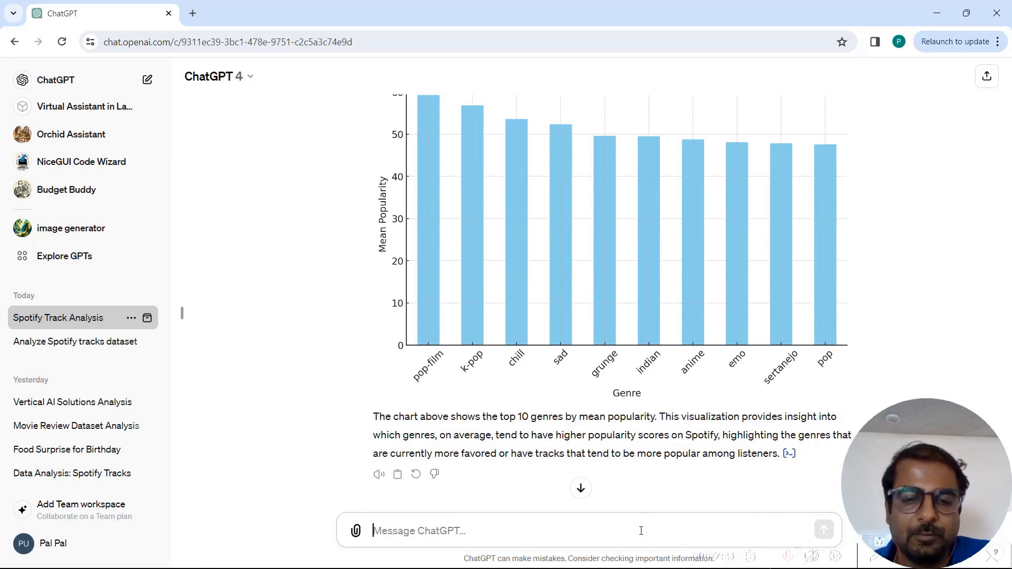
- Send the request: Can you plat a graph of top artists in the Indian genre?
{"action": "type", "text": "Ca"}
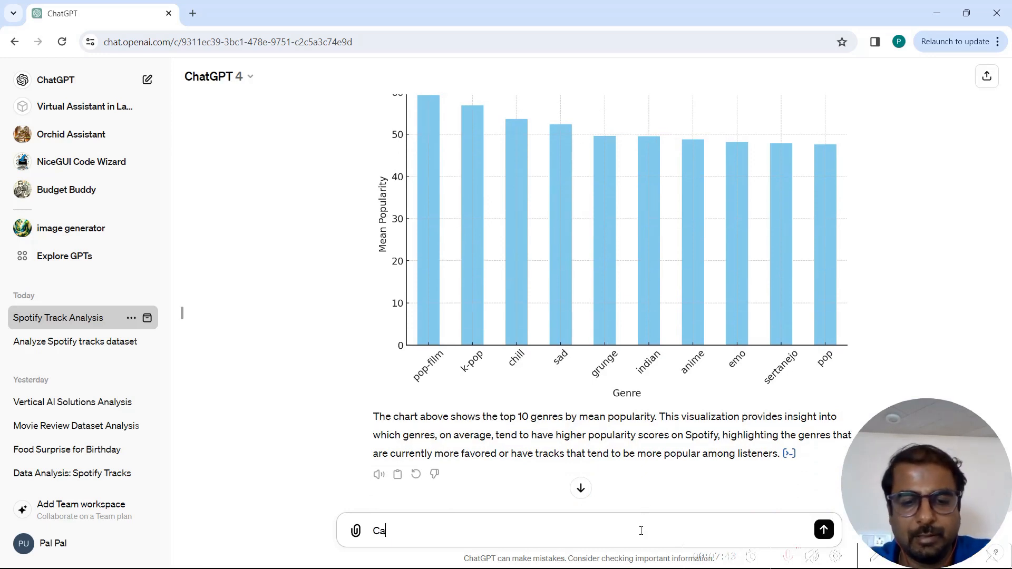
{"action": "type", "text": "n you "}
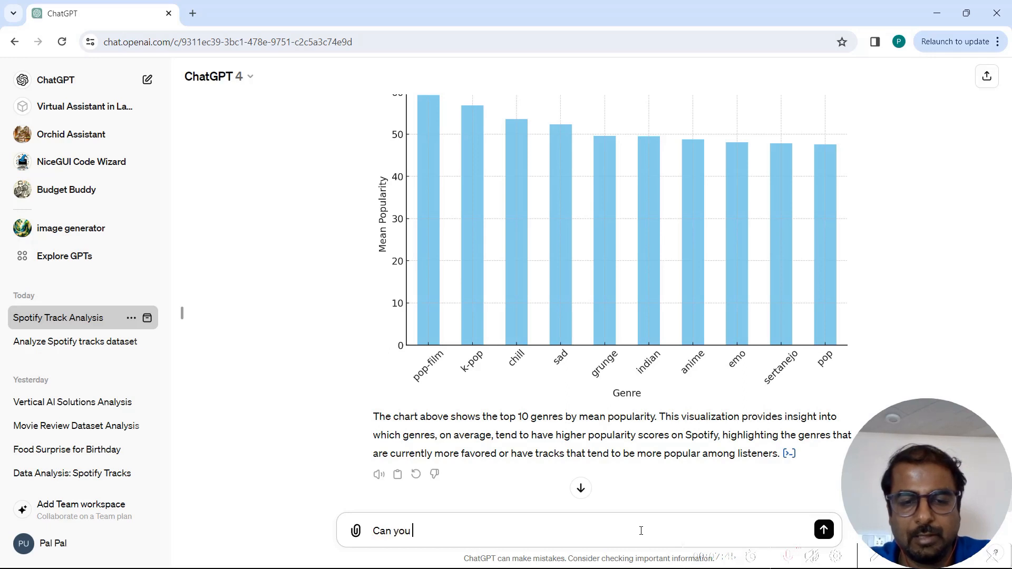
{"action": "type", "text": "plat a "}
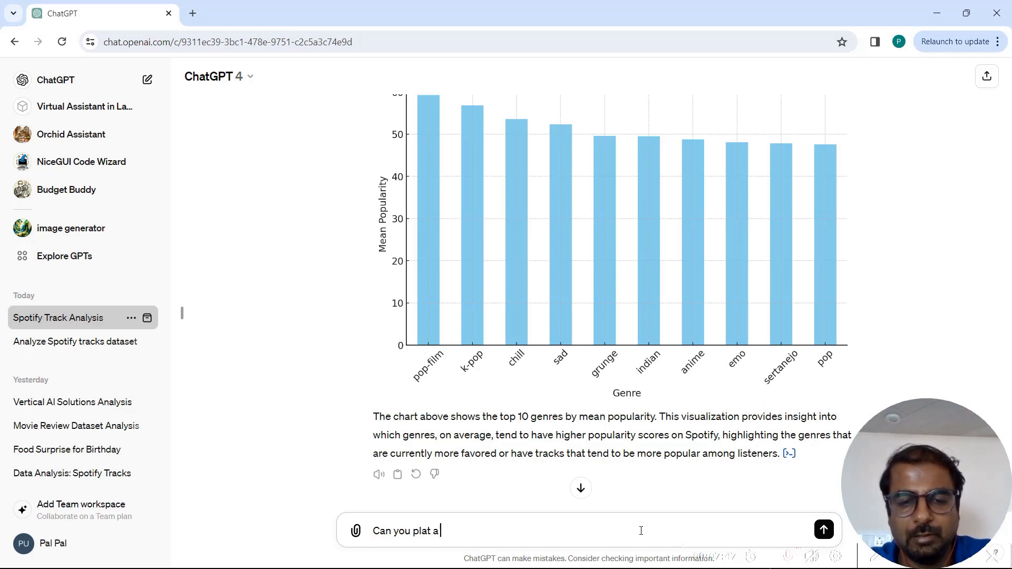
{"action": "type", "text": "graph of top "}
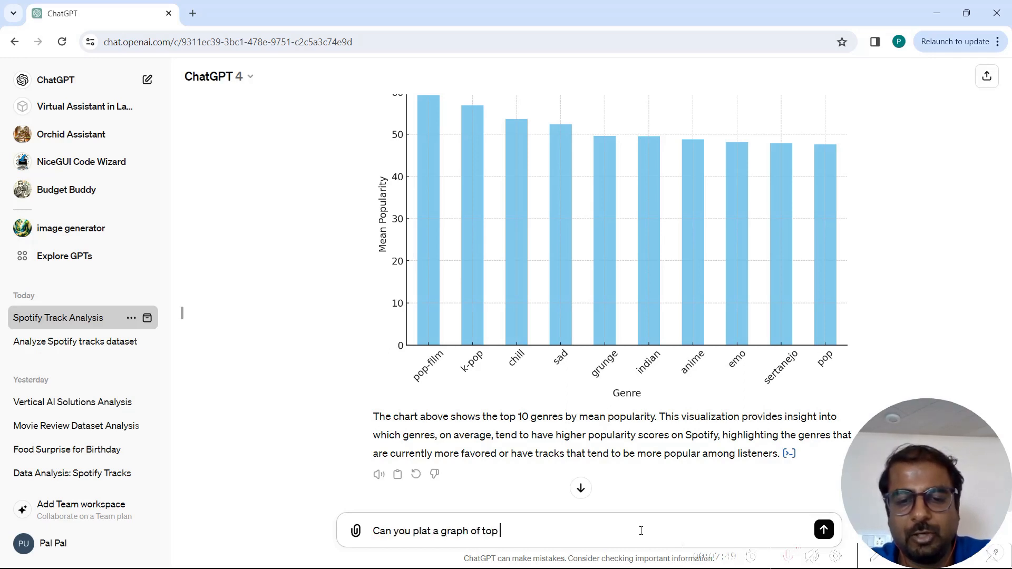
{"action": "type", "text": "artists"}
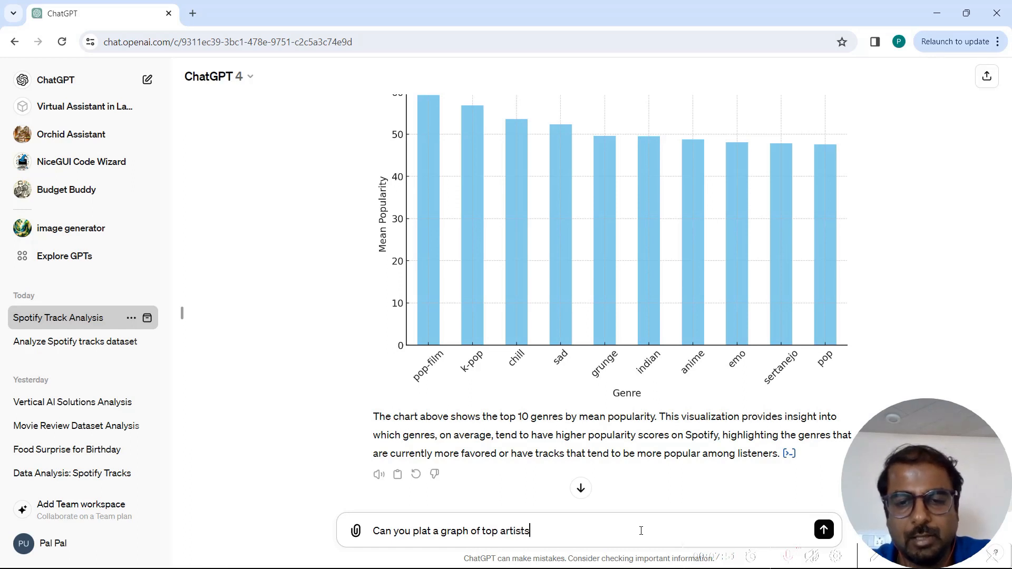
{"action": "type", "text": " in the In"}
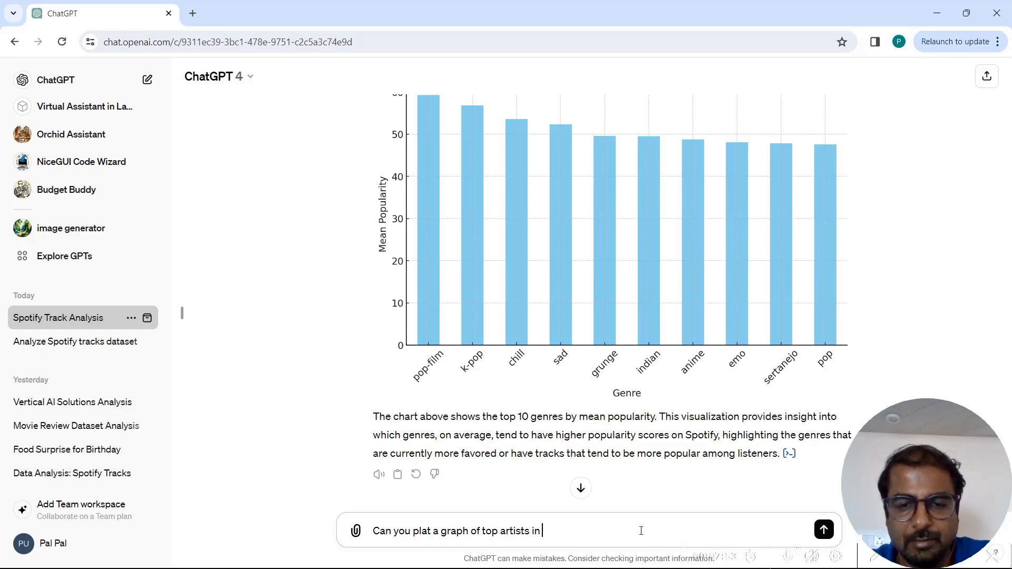
{"action": "type", "text": "ian genre"}
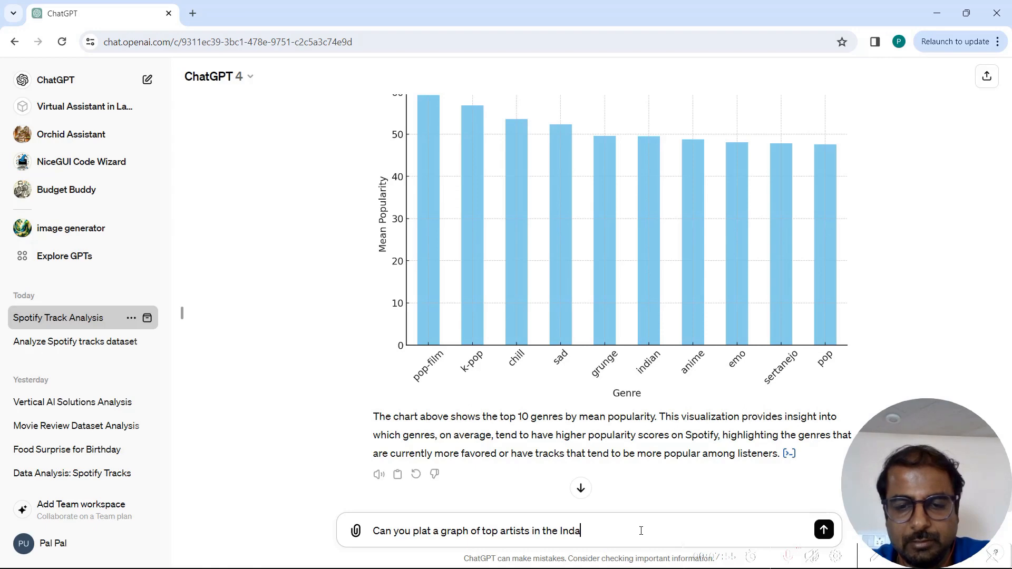
{"action": "type", "text": "?"}
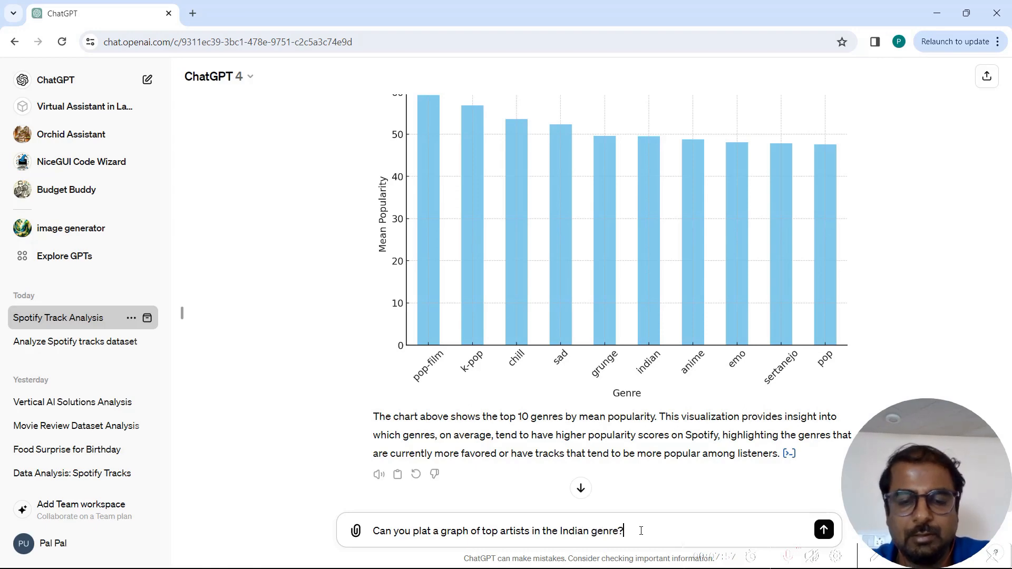
{"action": "key", "text": "Return"}
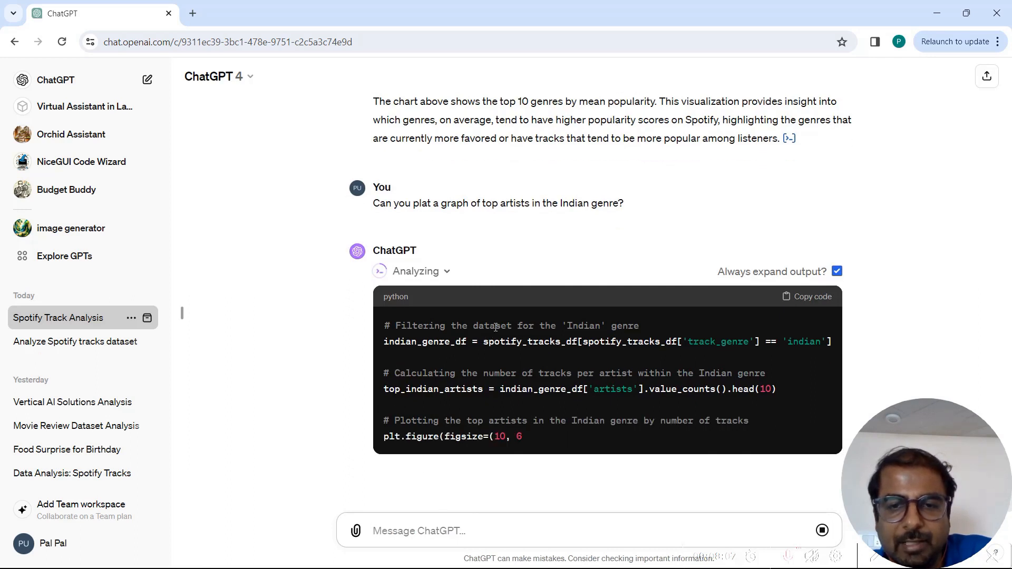
- Review the generated code and the Top Artists in the Indian Genre by Number of Tracks chart
{"action": "left_click_drag", "start_coordinate": [584, 310], "coordinate": [552, 327]}
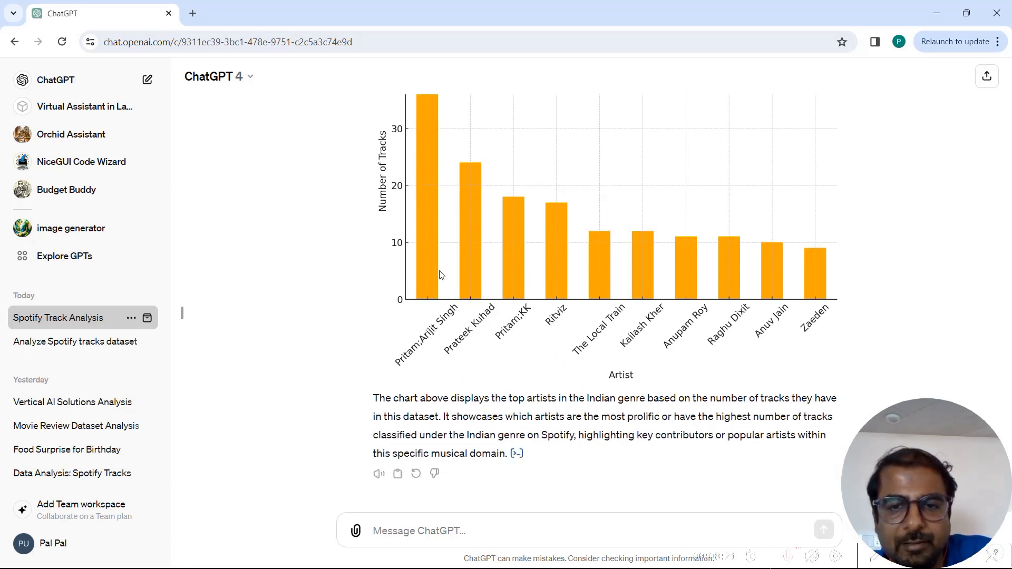
{"action": "scroll", "coordinate": [440, 275], "scroll_direction": "up", "scroll_amount": 2}
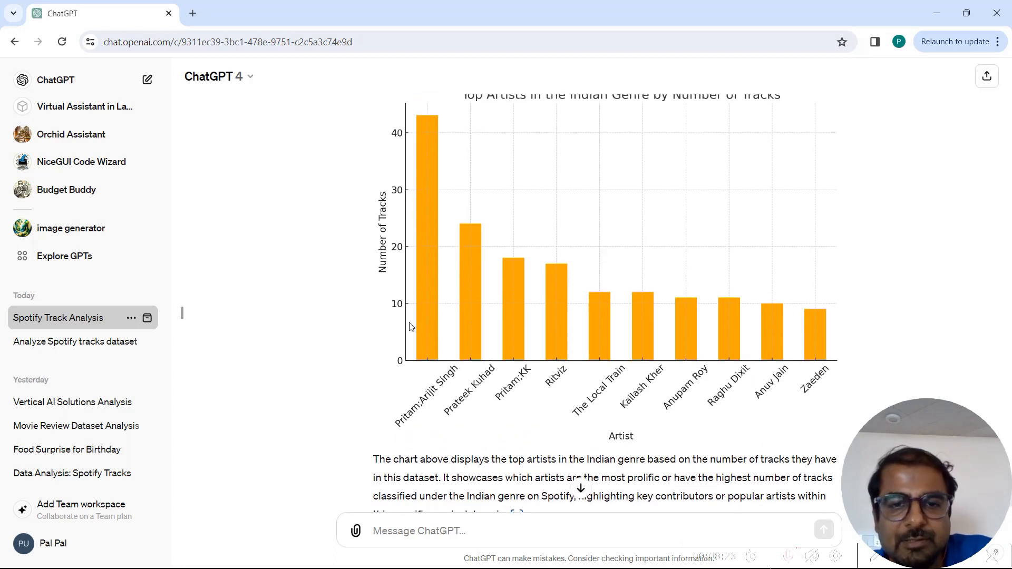
{"action": "scroll", "coordinate": [434, 376], "scroll_direction": "up", "scroll_amount": 1}
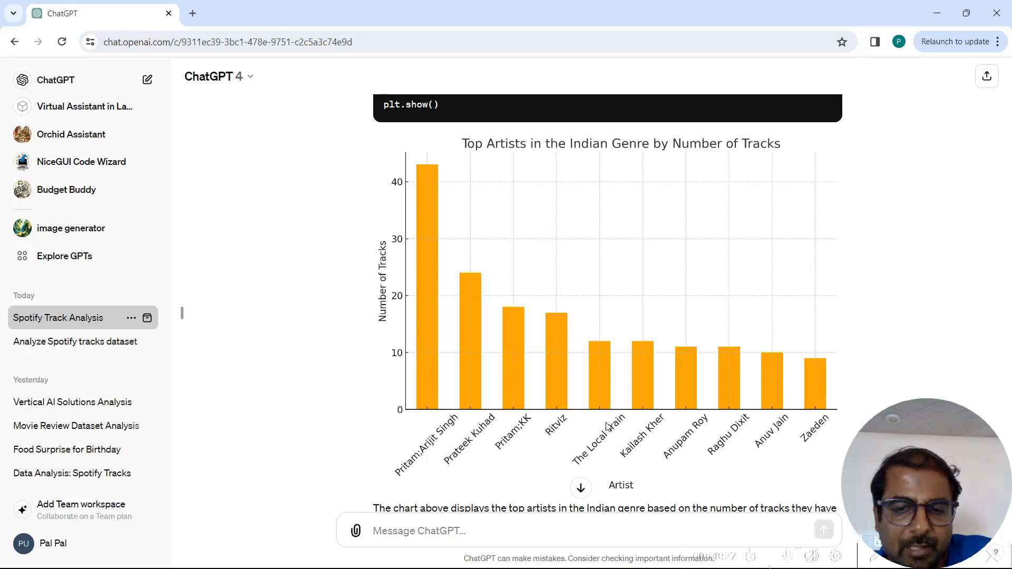
{"action": "scroll", "coordinate": [607, 427], "scroll_direction": "down", "scroll_amount": 1}
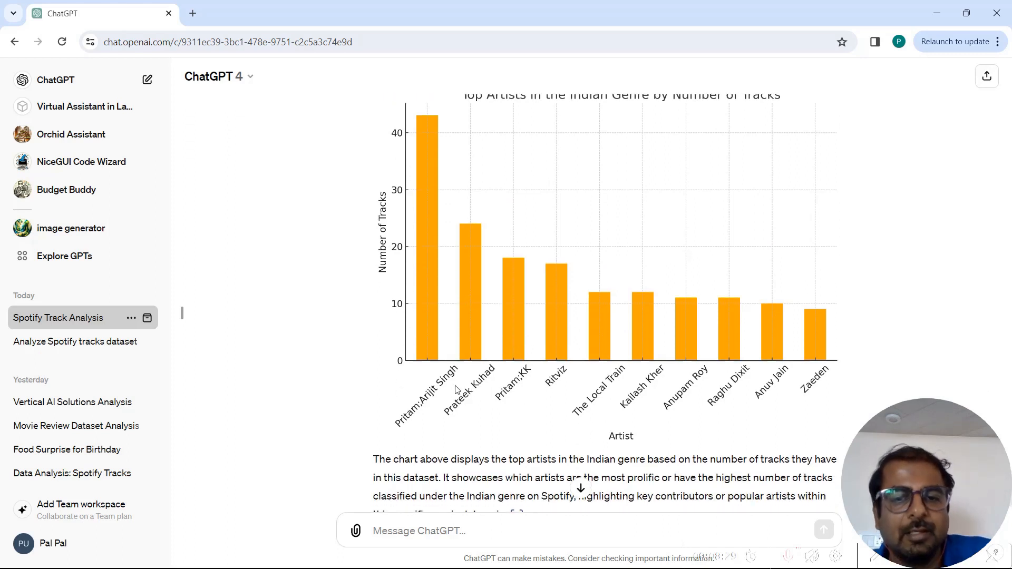
{"action": "scroll", "coordinate": [458, 390], "scroll_direction": "down", "scroll_amount": 1}
- Ask ChatGPT to plot the top Indian genre artists by popularity
{"action": "left_click", "coordinate": [468, 533]}
{"action": "type", "text": "C"}
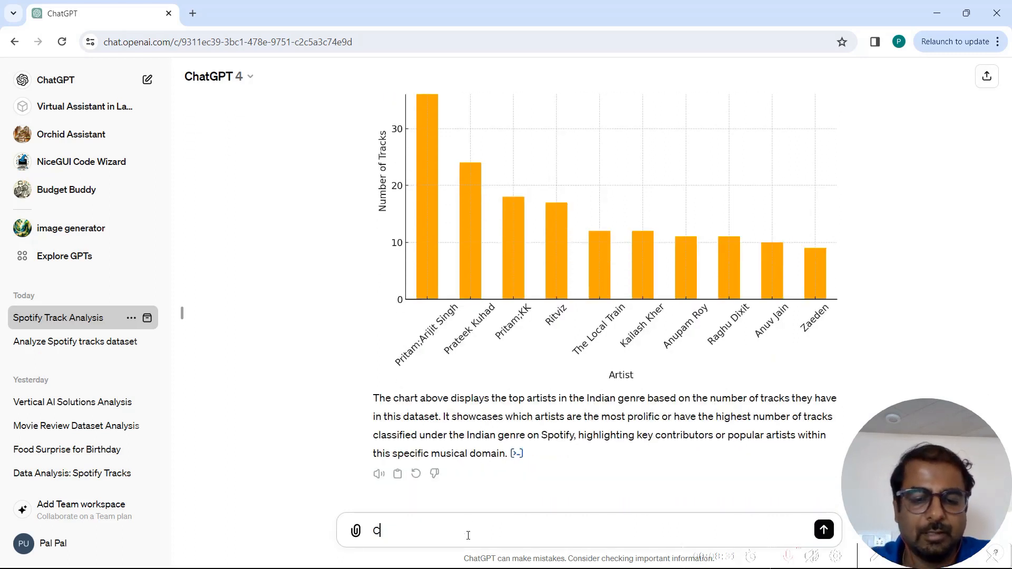
{"action": "type", "text": "an you plot t"}
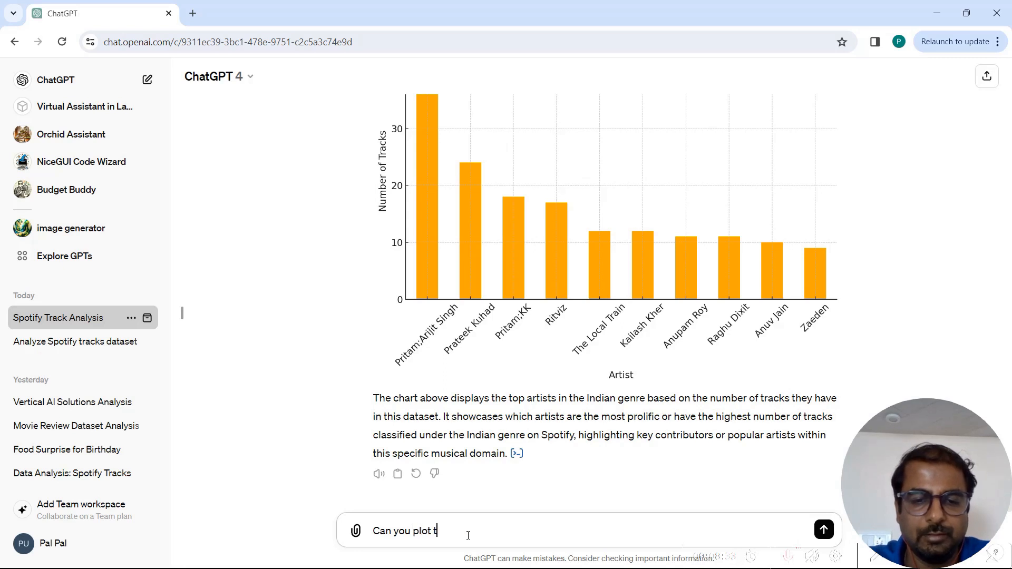
{"action": "type", "text": "he top indian artis"}
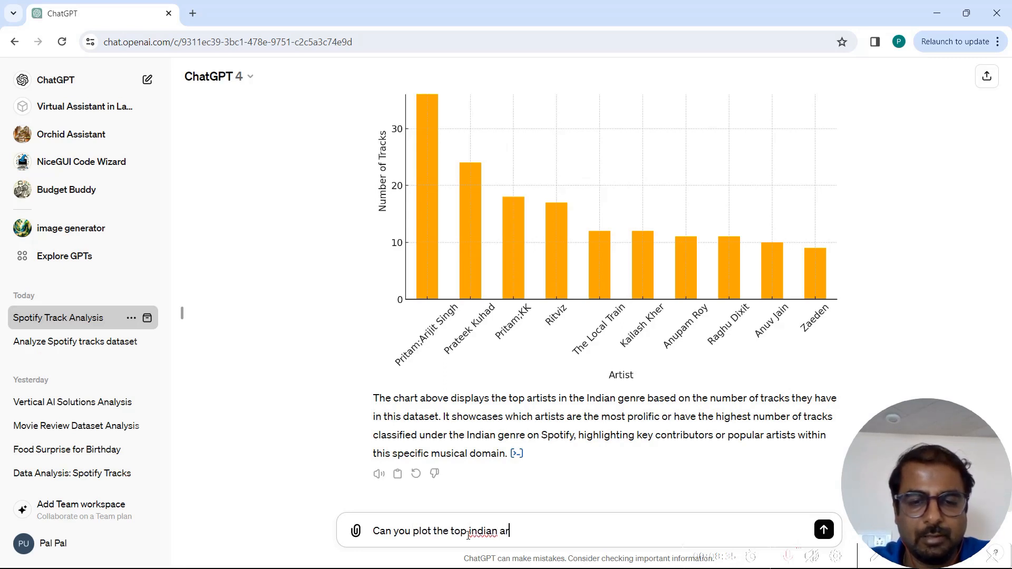
{"action": "key", "text": "BackSpace"}
{"action": "key", "text": "BackSpace"}
{"action": "type", "text": "g"}
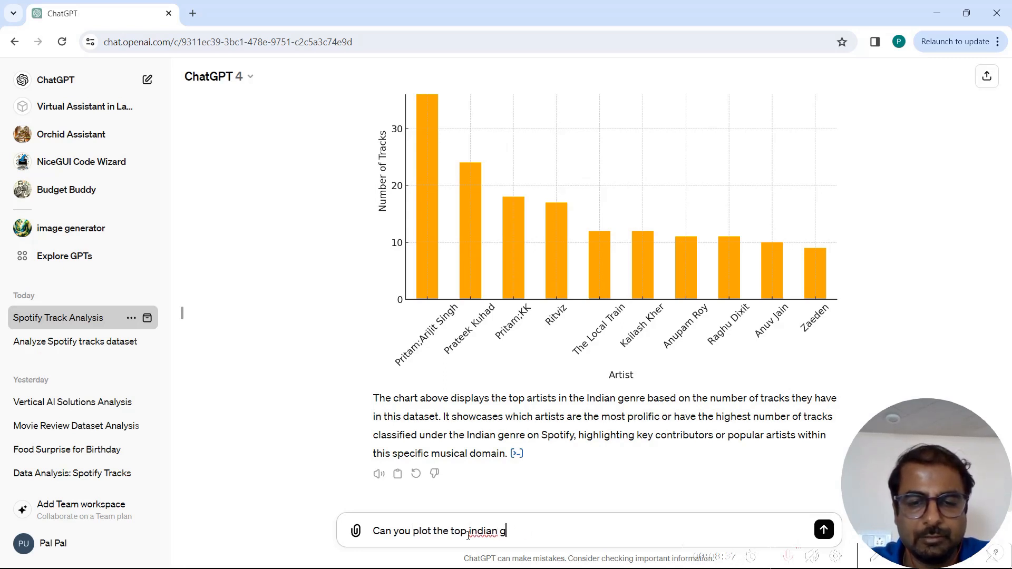
{"action": "type", "text": "enre artists "}
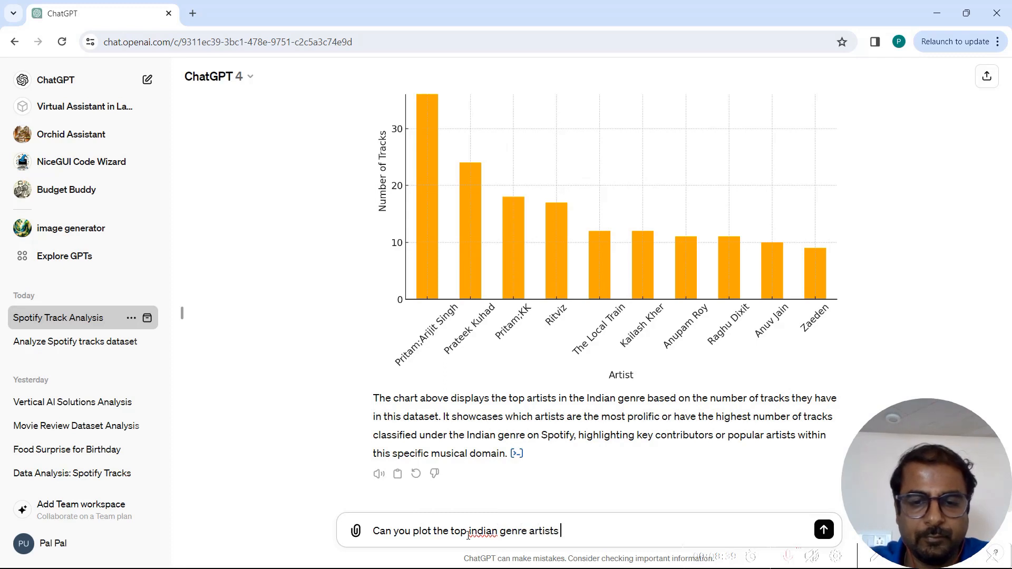
{"action": "type", "text": "by poplularity?"}
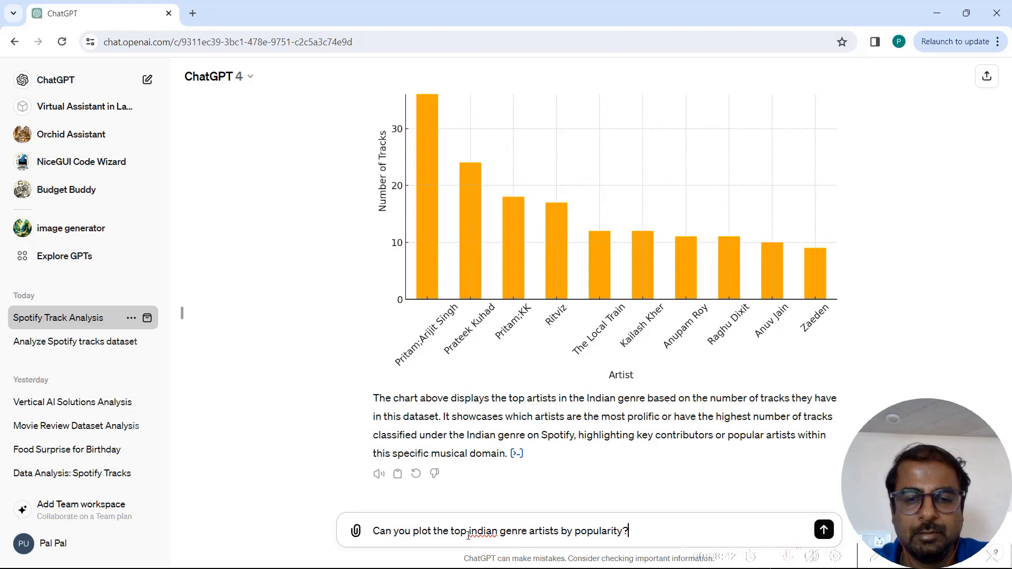
{"action": "key", "text": "Return"}
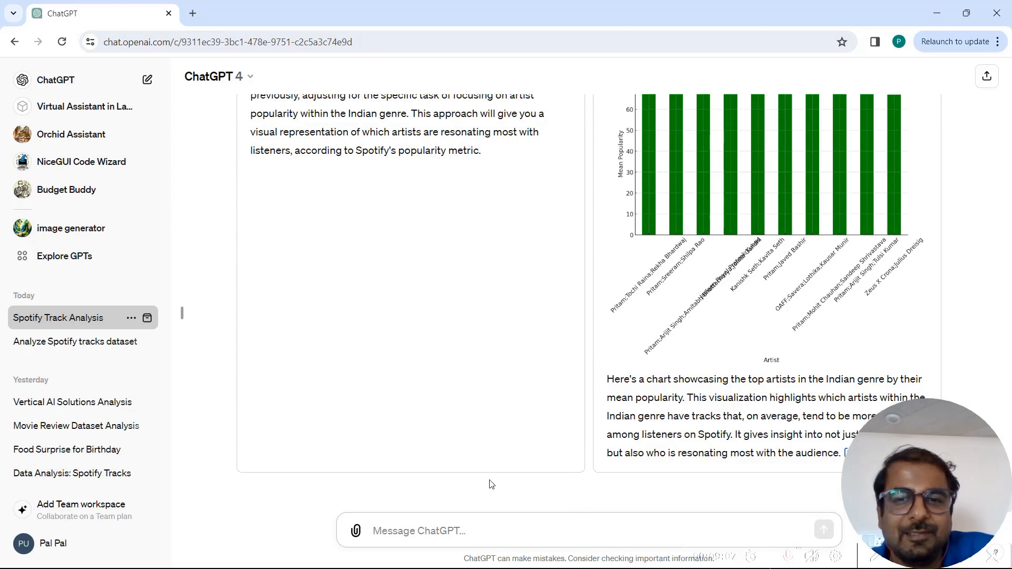
- Compare the two responses and keep Response 2 with the Top Artists in the Indian Genre by Mean Popularity chart
{"action": "scroll", "coordinate": [634, 213], "scroll_direction": "up", "scroll_amount": 3}
{"action": "scroll", "coordinate": [634, 213], "scroll_direction": "up", "scroll_amount": 8}
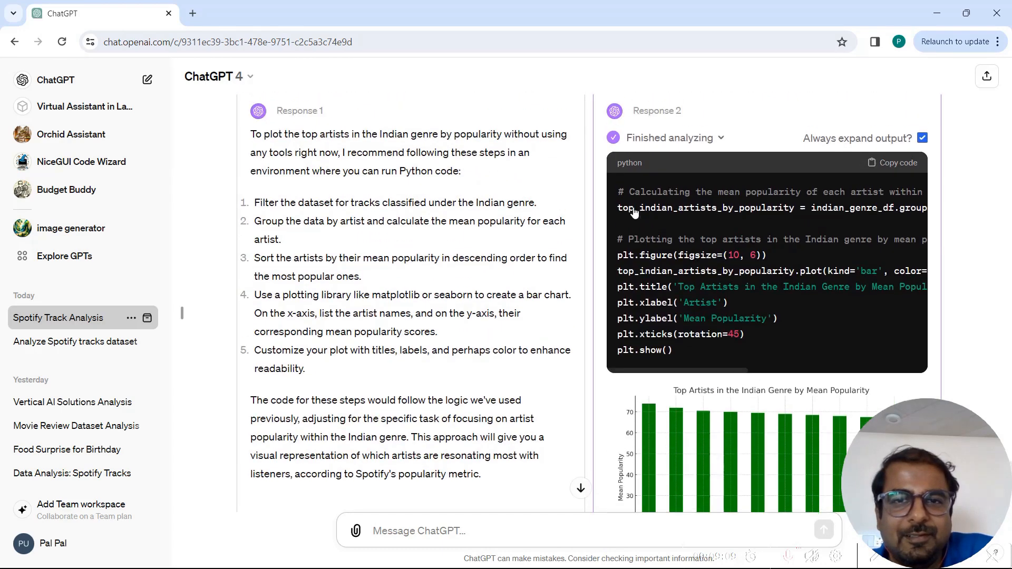
{"action": "scroll", "coordinate": [635, 212], "scroll_direction": "down", "scroll_amount": 9}
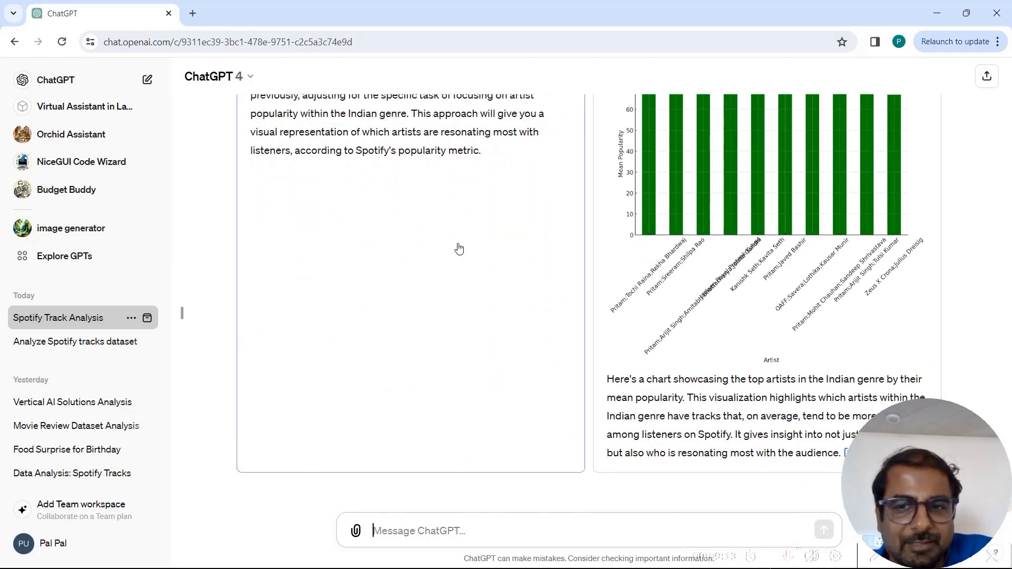
{"action": "scroll", "coordinate": [464, 248], "scroll_direction": "up", "scroll_amount": 3}
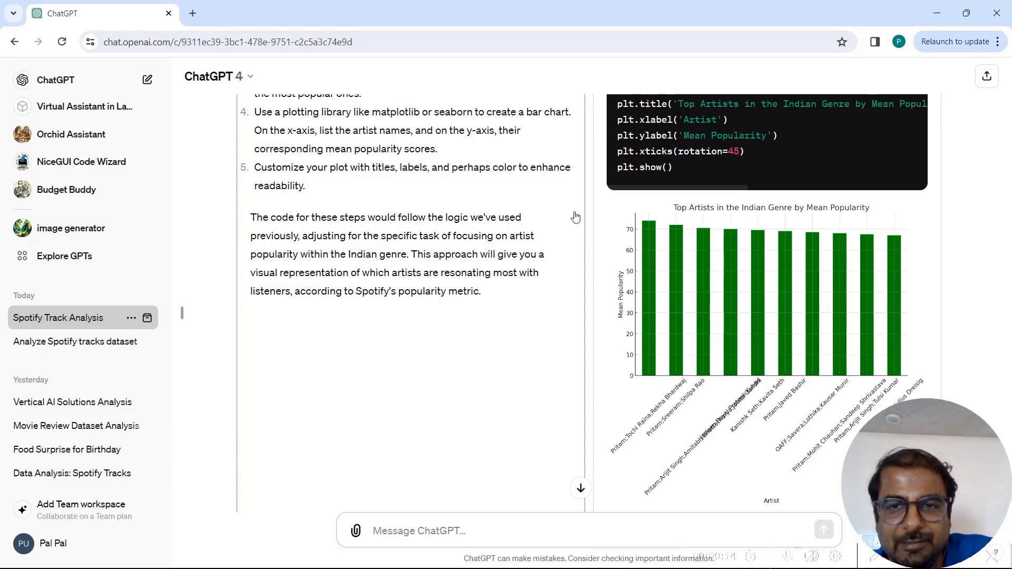
{"action": "left_click", "coordinate": [623, 210]}
{"action": "scroll", "coordinate": [580, 342], "scroll_direction": "up", "scroll_amount": 1}
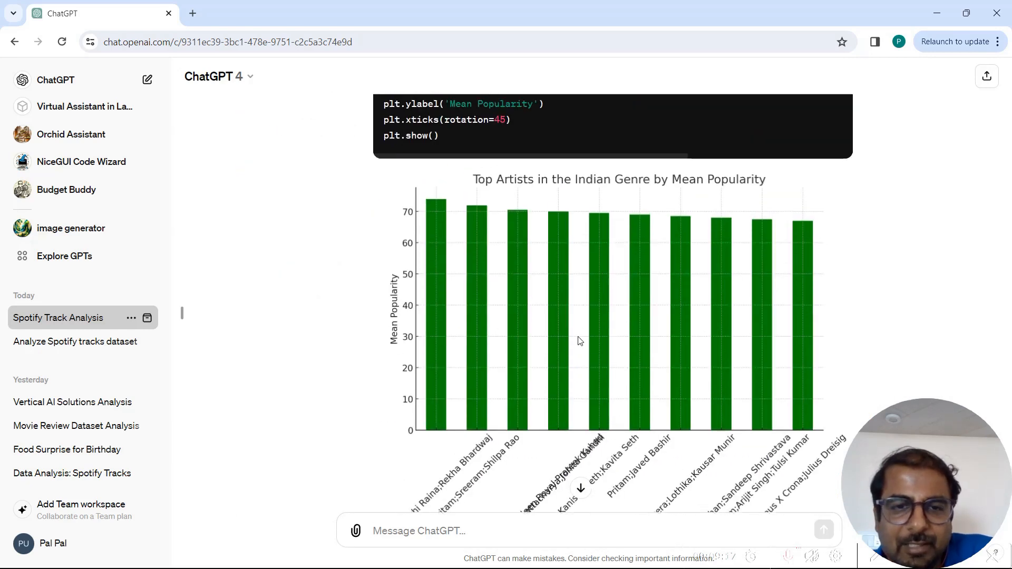
{"action": "scroll", "coordinate": [487, 406], "scroll_direction": "down", "scroll_amount": 2}
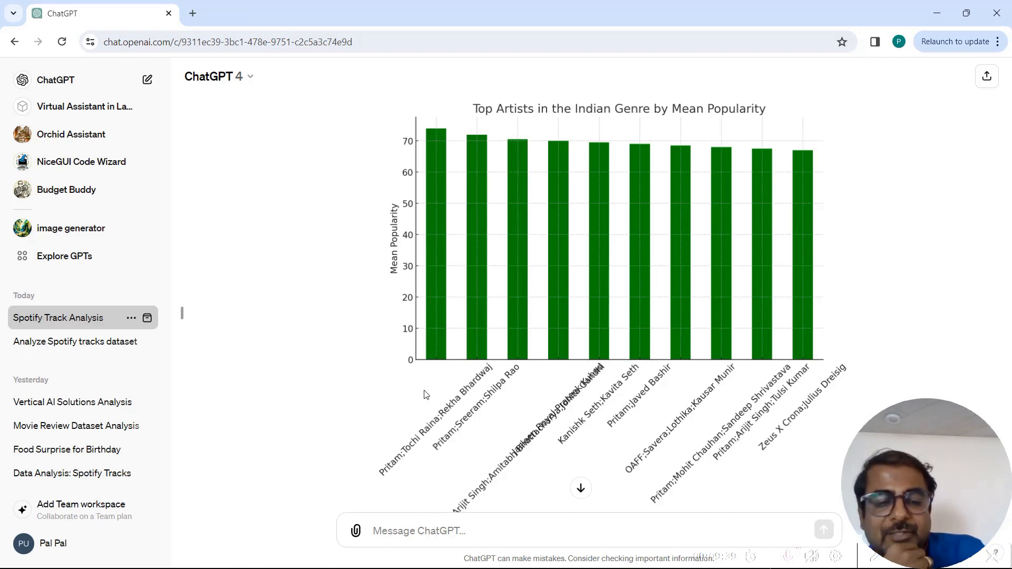
- Switch to the Advanced Data Analysis with ChatGPT slideshow and advance to the Summary slide
{"action": "key", "text": "alt+Tab"}
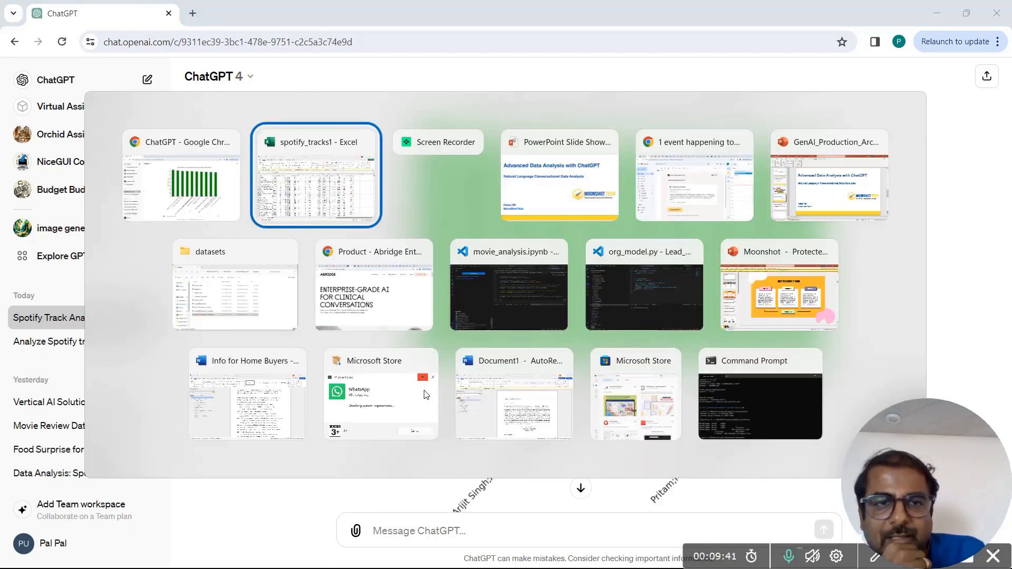
{"action": "key", "text": "alt+Tab"}
{"action": "key", "text": "alt+Tab"}
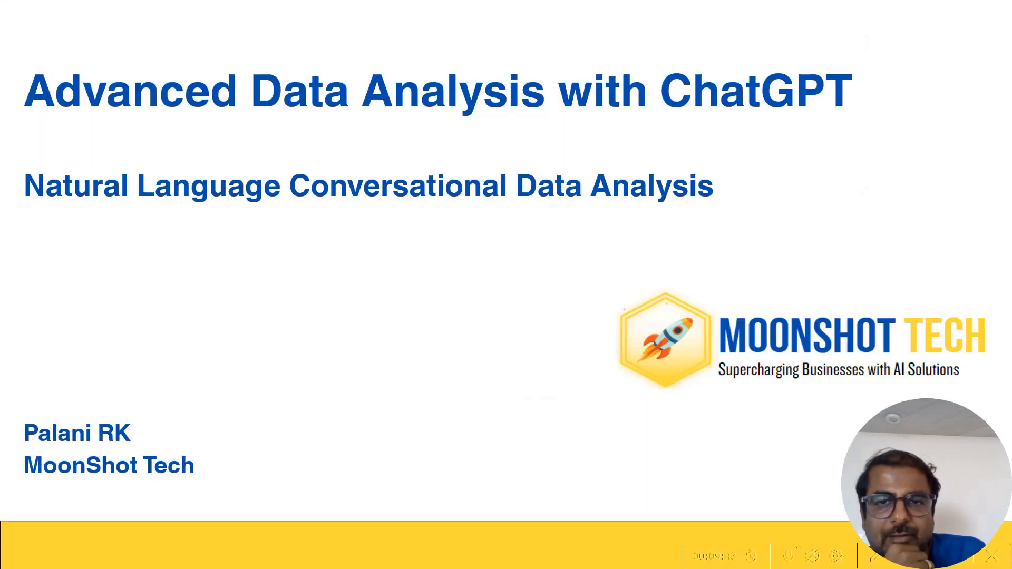
{"action": "key", "text": "Right"}
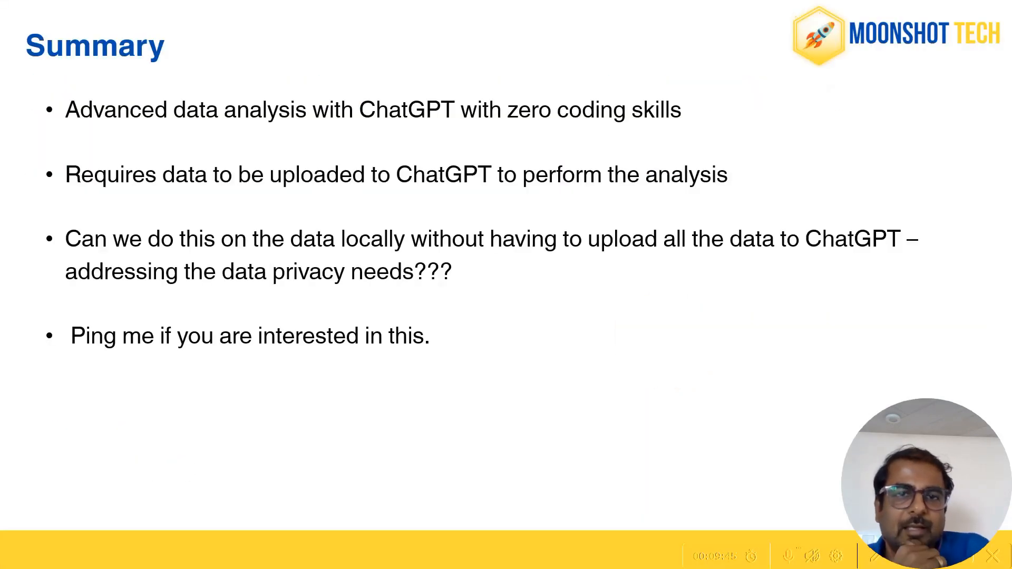